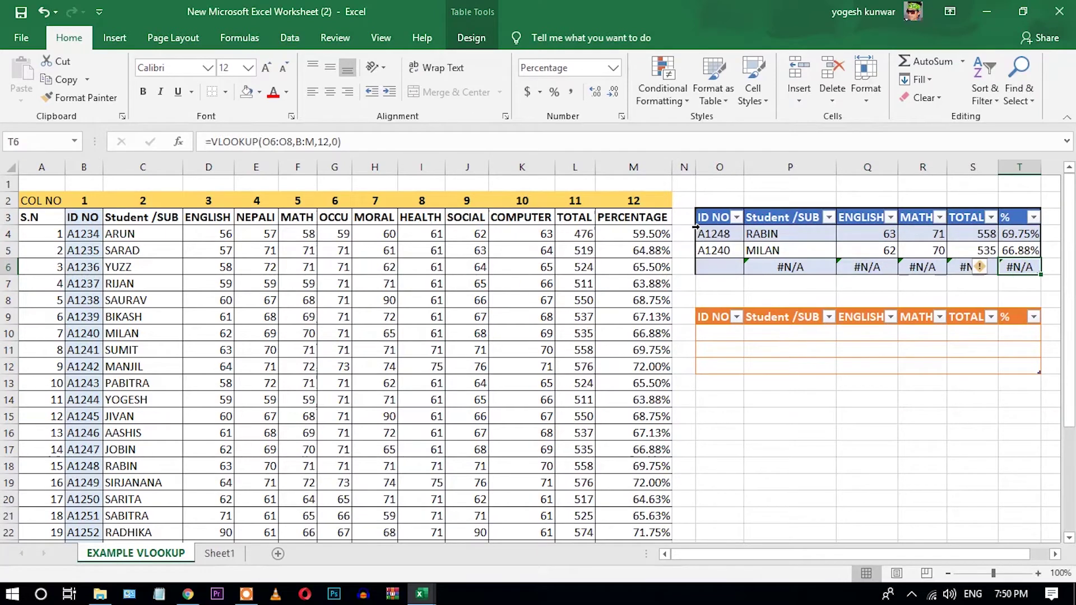
Delete the two ID numbers from the top lookup table.
drag(707, 217, 1045, 283)
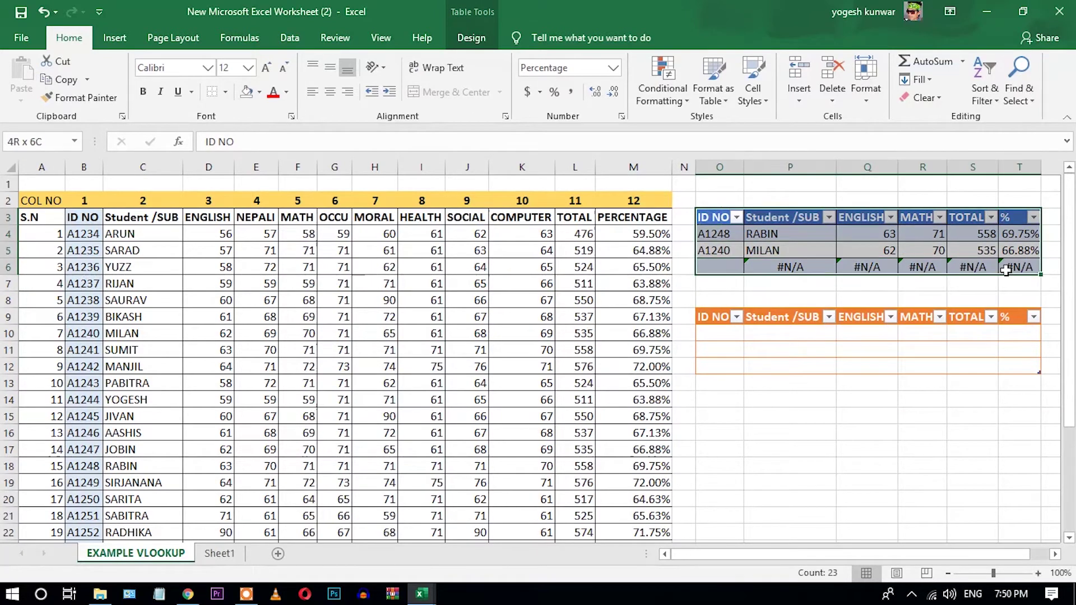
drag(717, 236, 717, 251)
key(Delete)
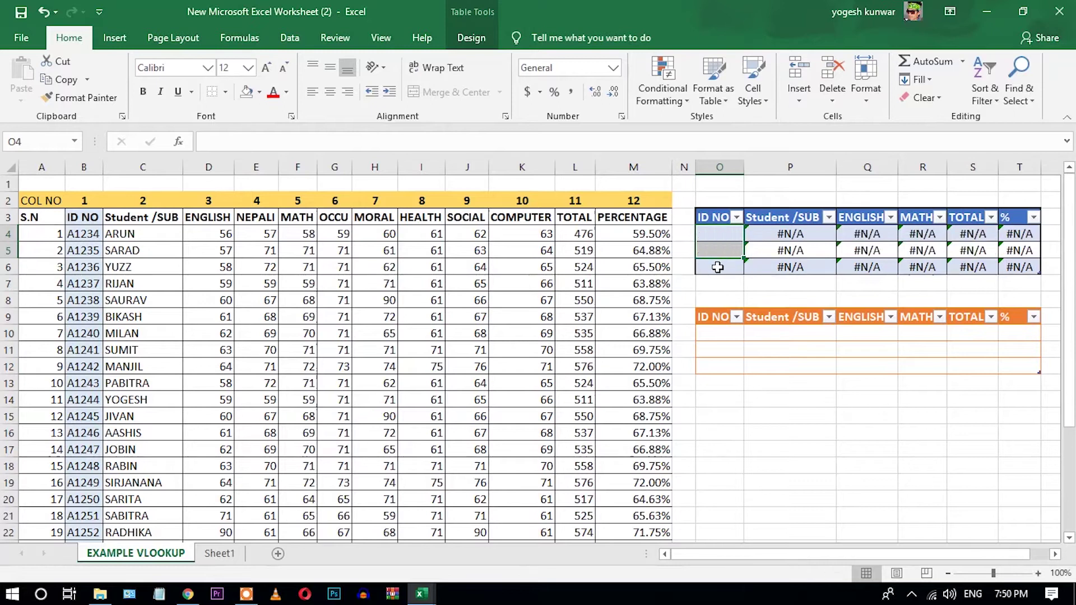
Check the top and lower lookup tables, whose name and mark cells now show #N/A.
click(698, 211)
click(720, 222)
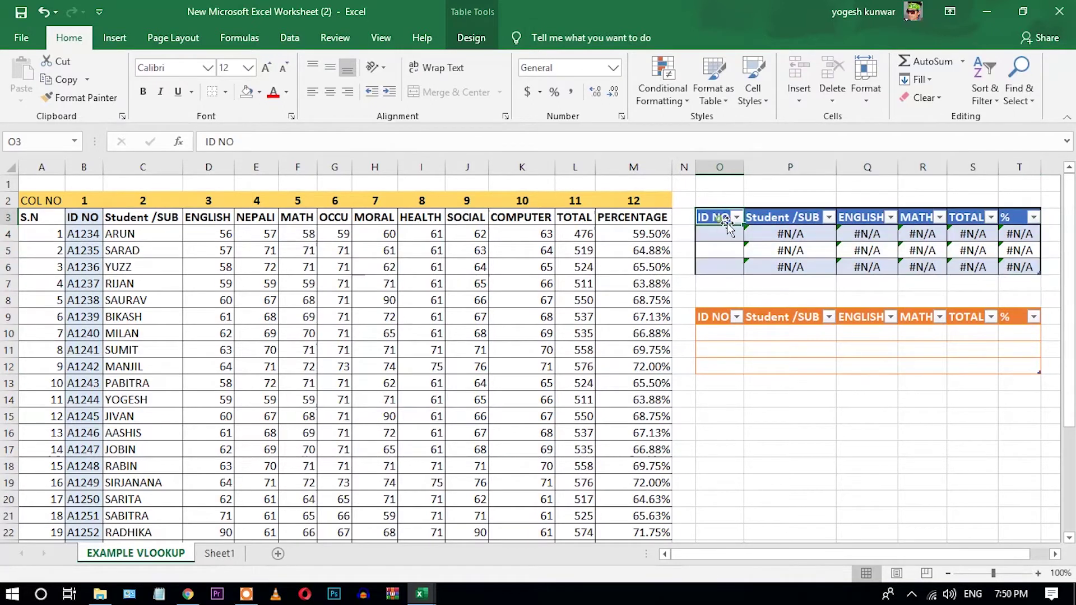
drag(716, 317, 1014, 359)
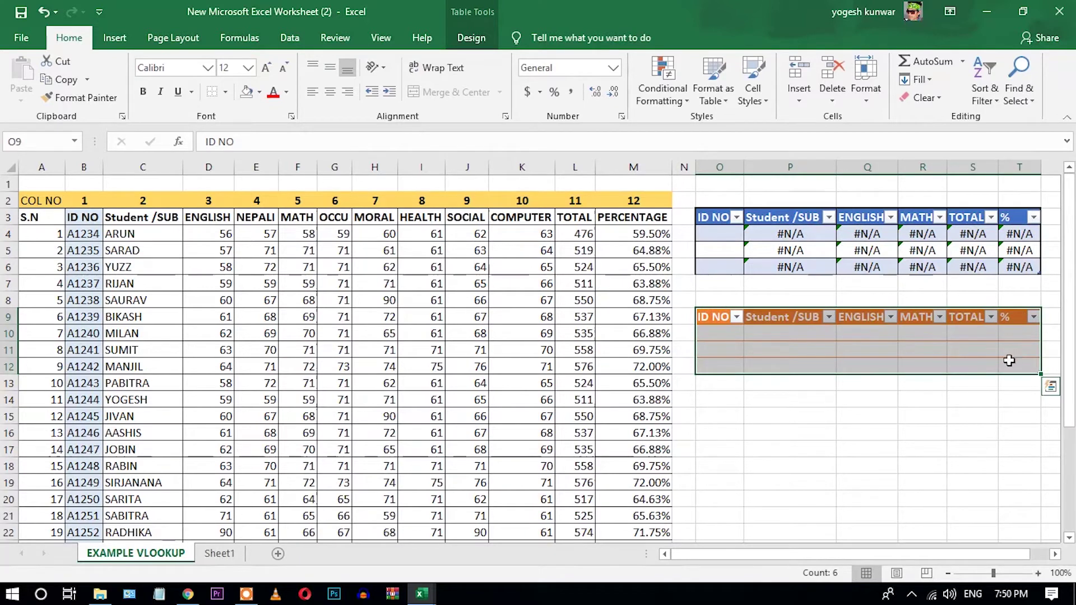
click(842, 412)
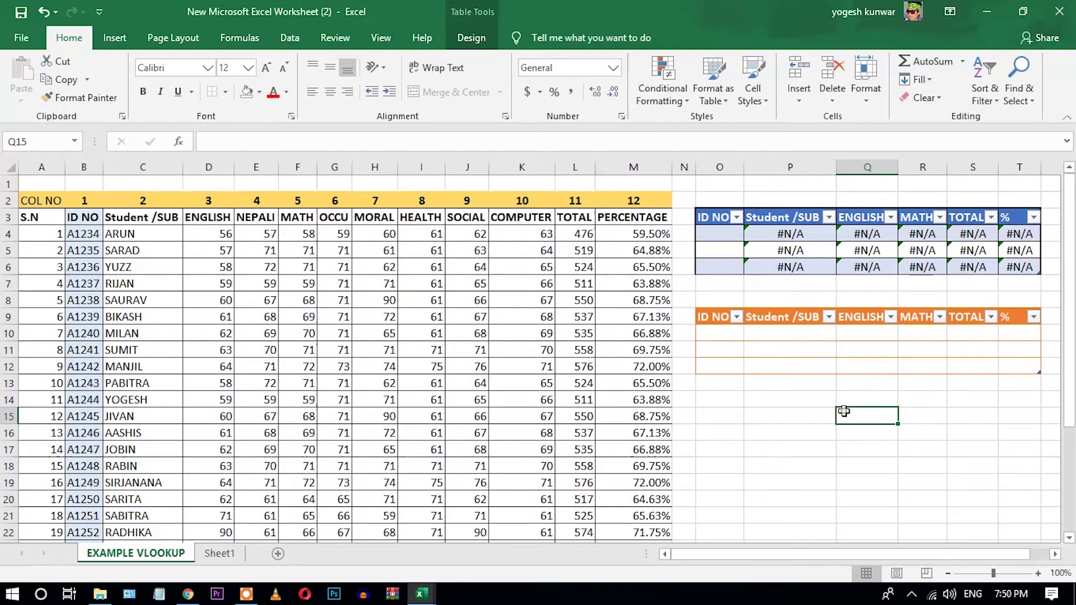
click(708, 315)
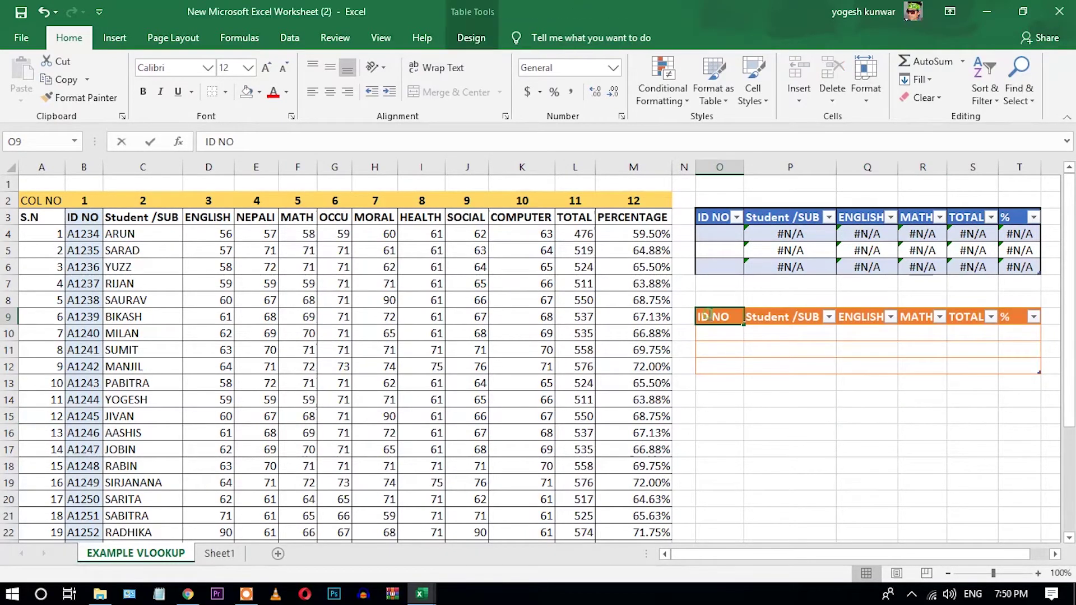
click(791, 381)
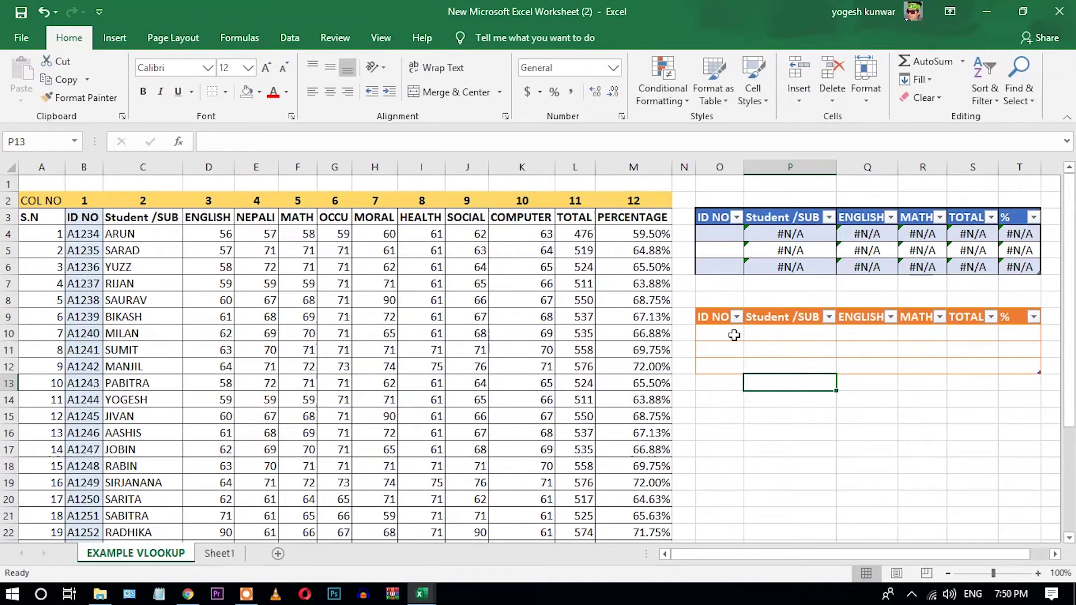
click(792, 416)
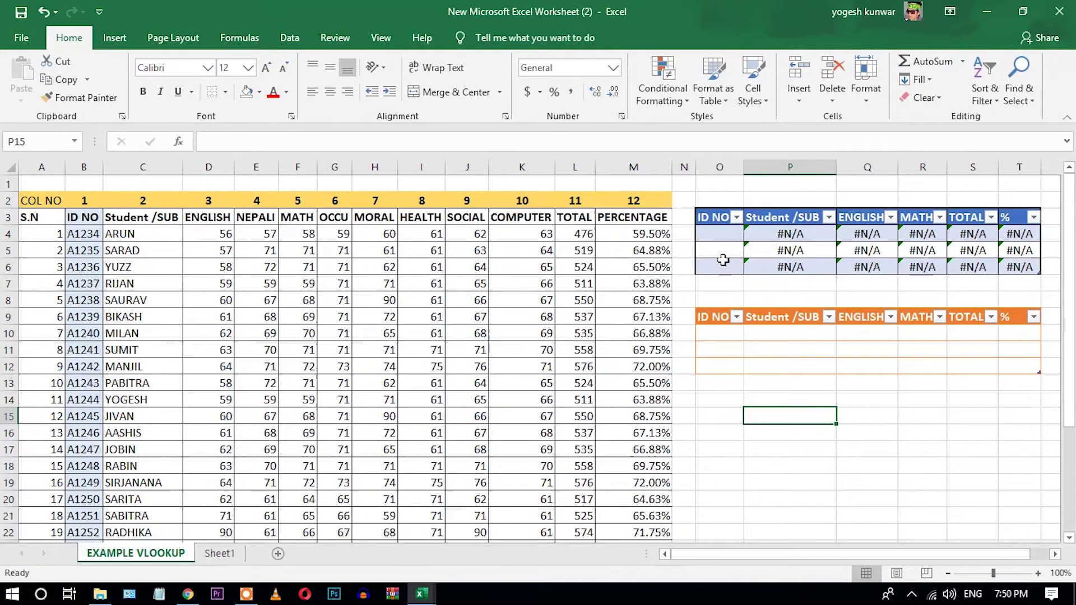
click(714, 232)
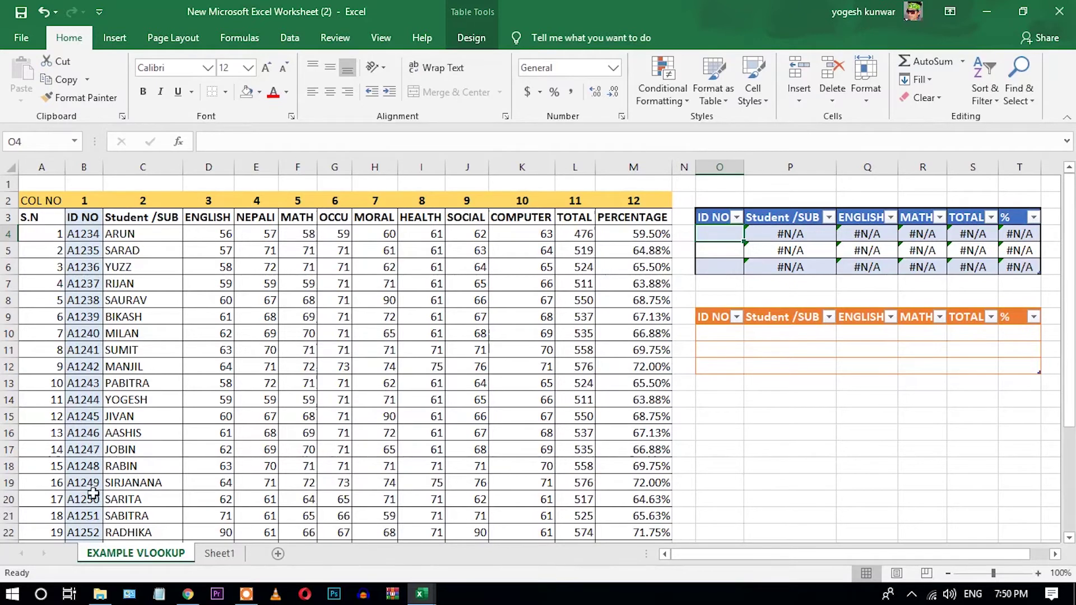
click(84, 470)
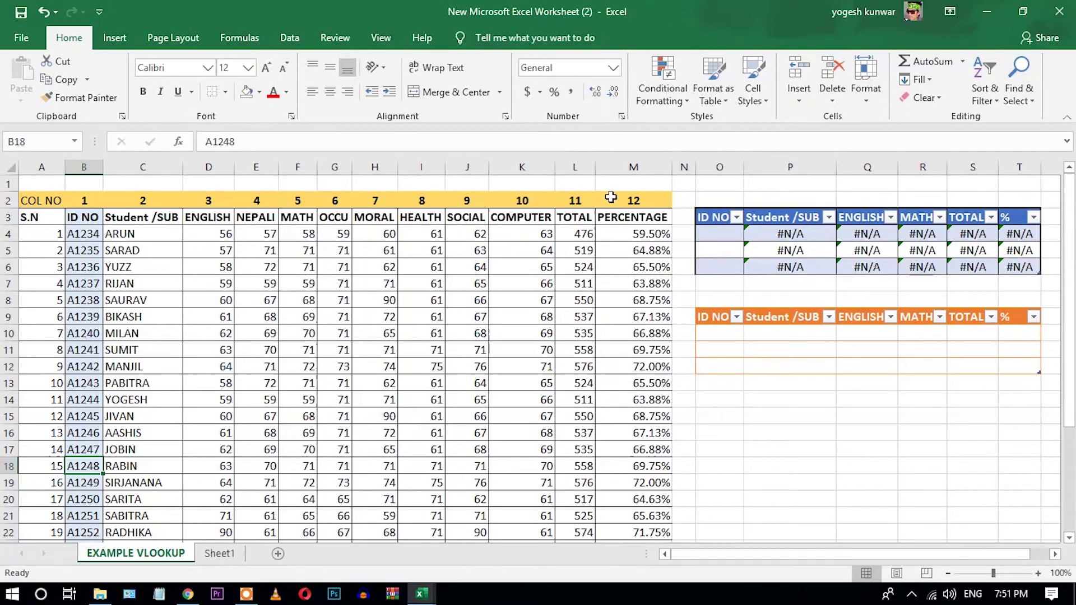
click(722, 230)
text(A1248)
key(Return)
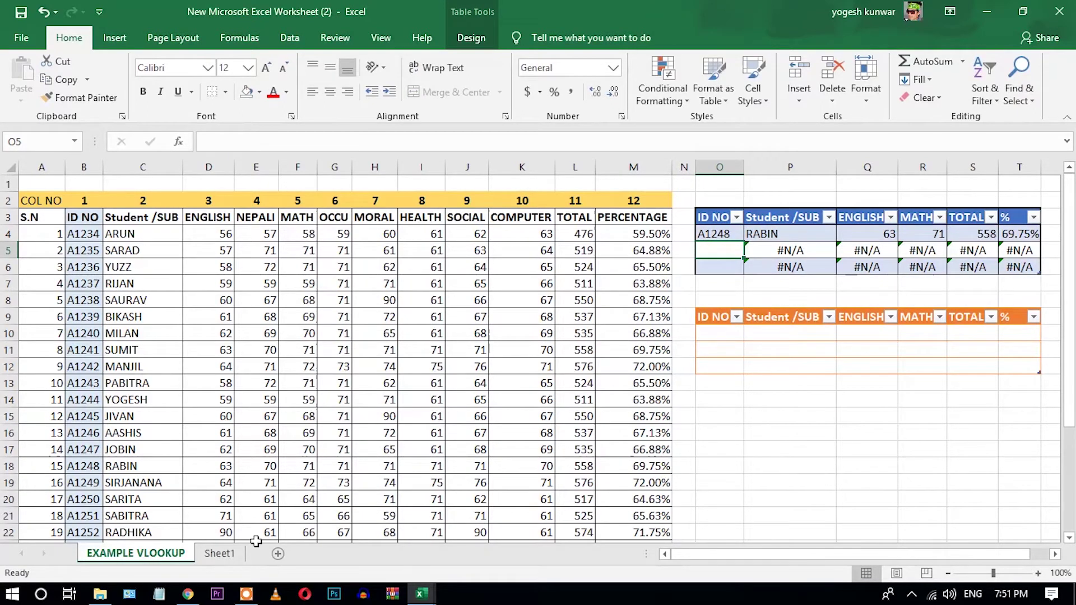
drag(75, 467, 662, 464)
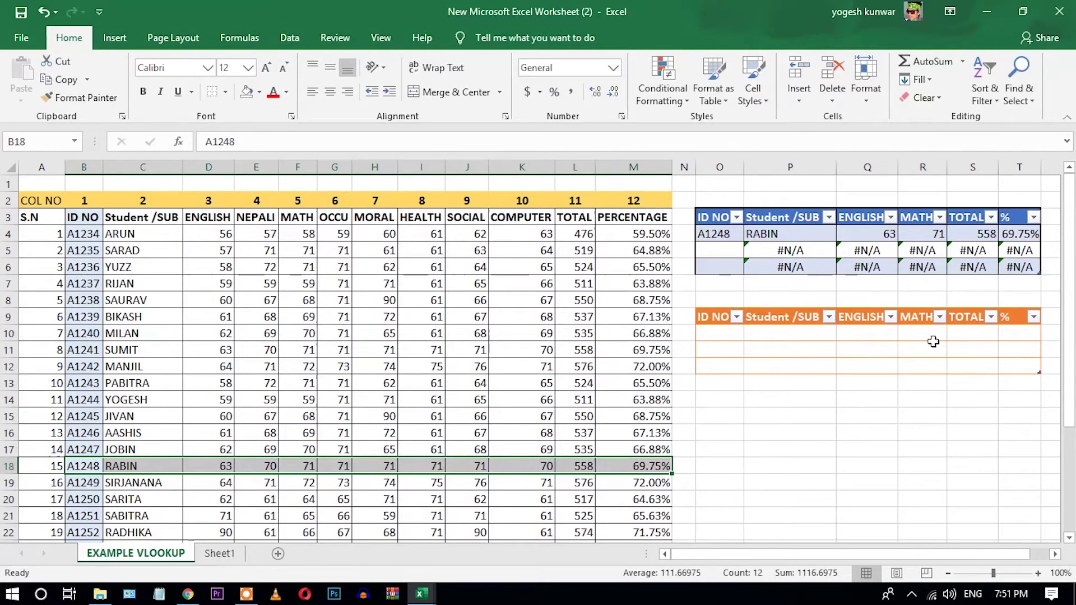
drag(1022, 236, 723, 235)
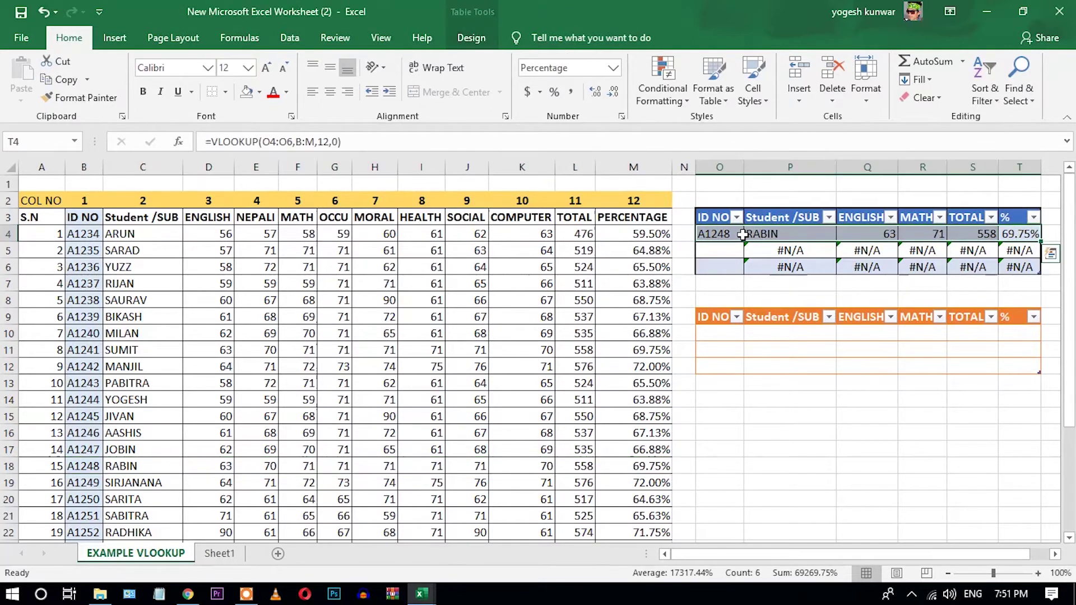
Enter A1244 as the second lookup ID and compare YOGESH's 59, 59, 511, 63.88% with row 14.
click(727, 252)
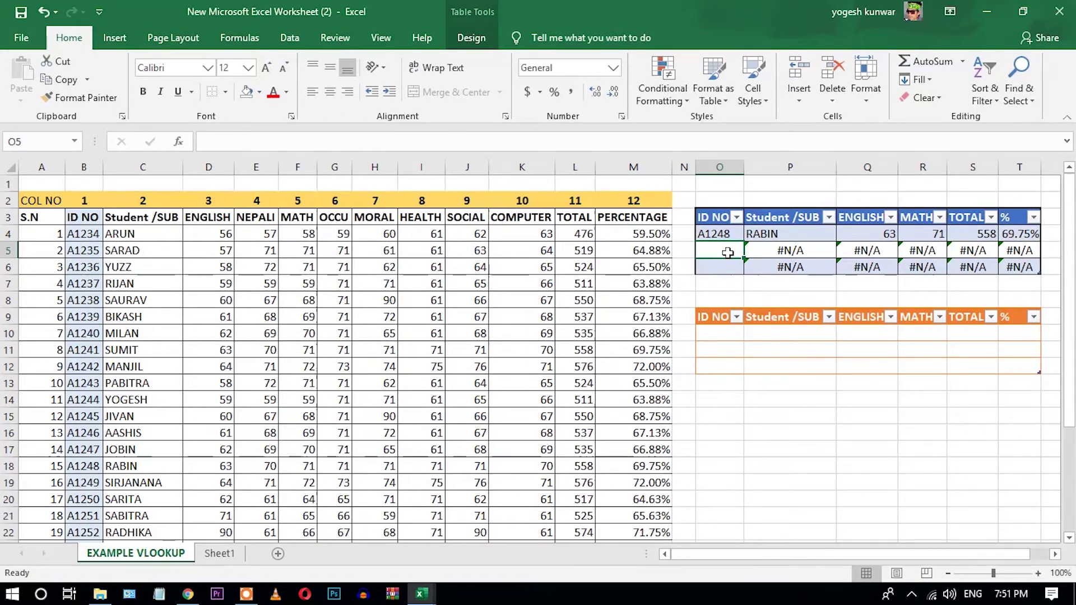
text(A1244)
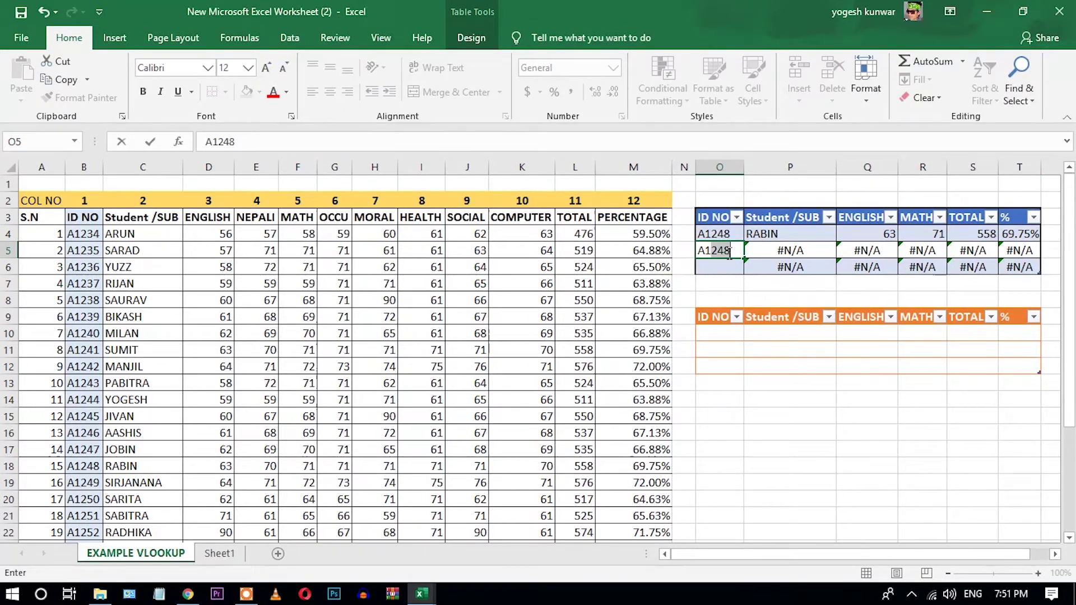
key(Return)
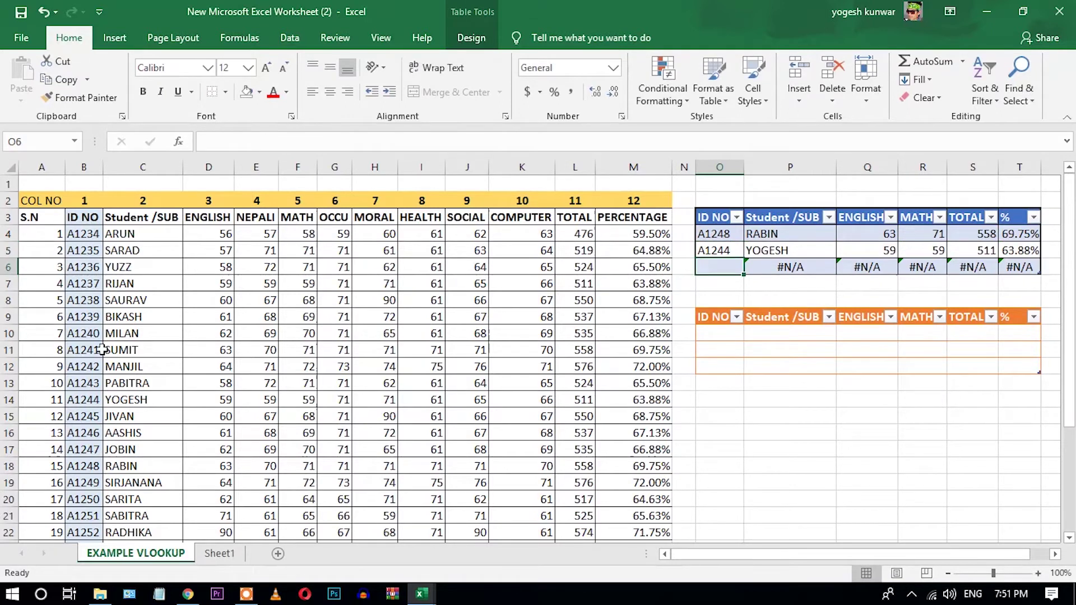
drag(78, 400, 129, 399)
drag(616, 381, 664, 397)
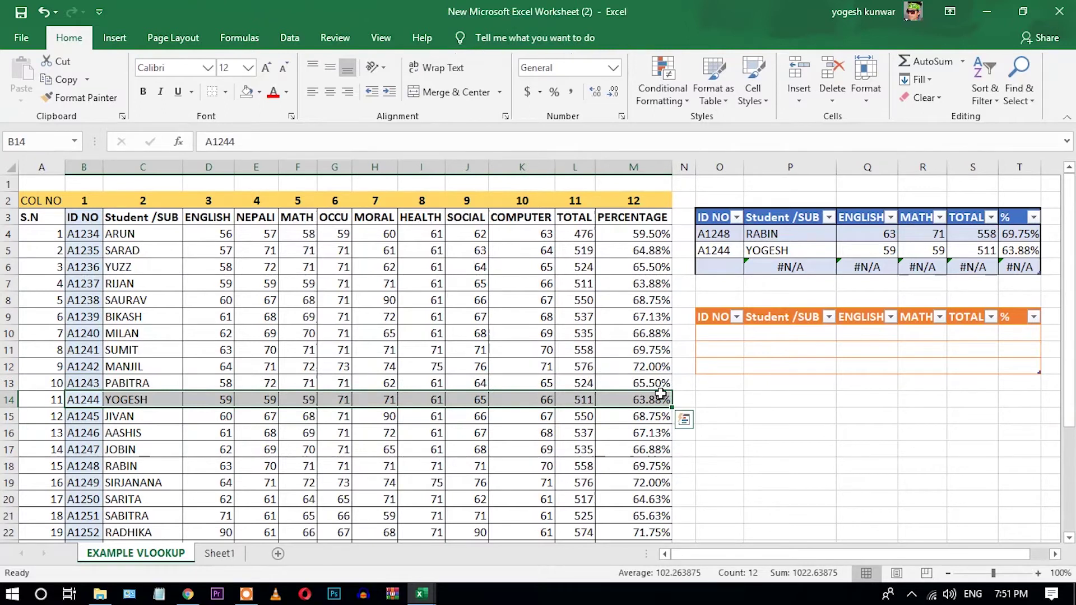
click(832, 417)
click(902, 432)
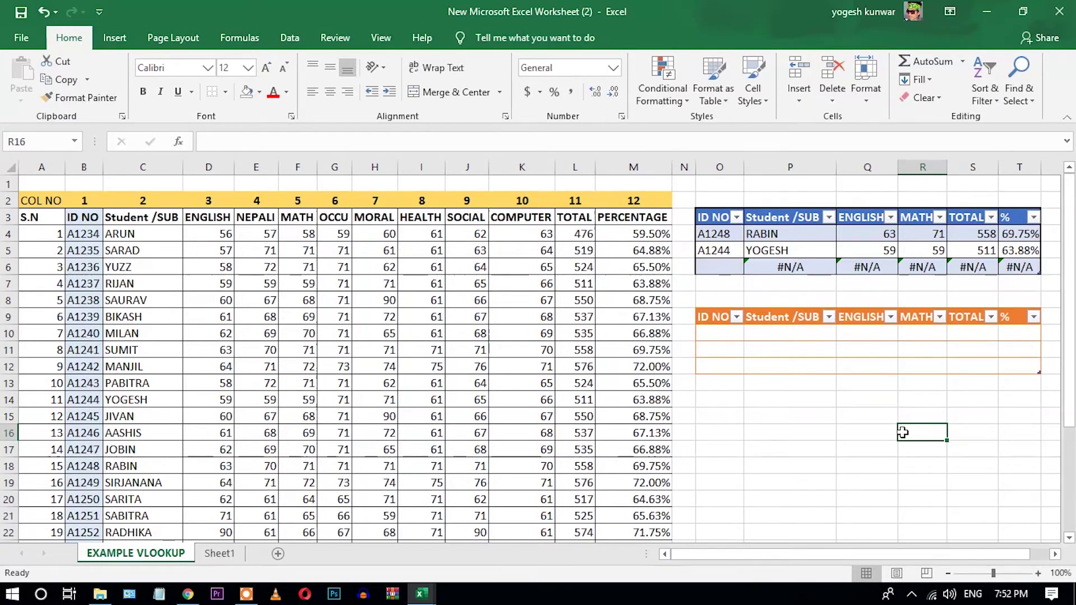
drag(84, 399, 629, 418)
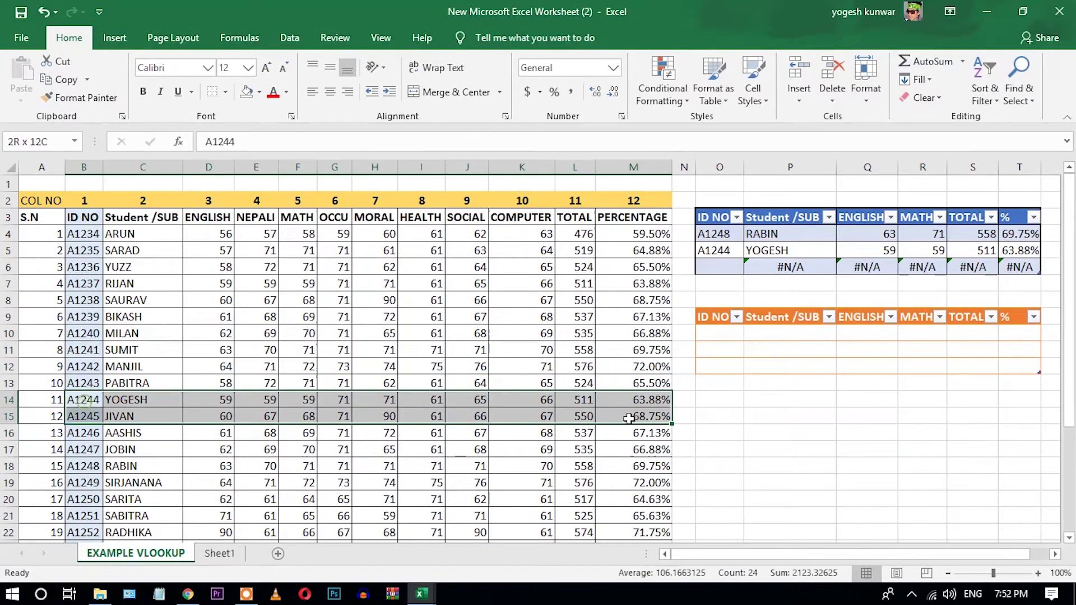
key(ctrl+f)
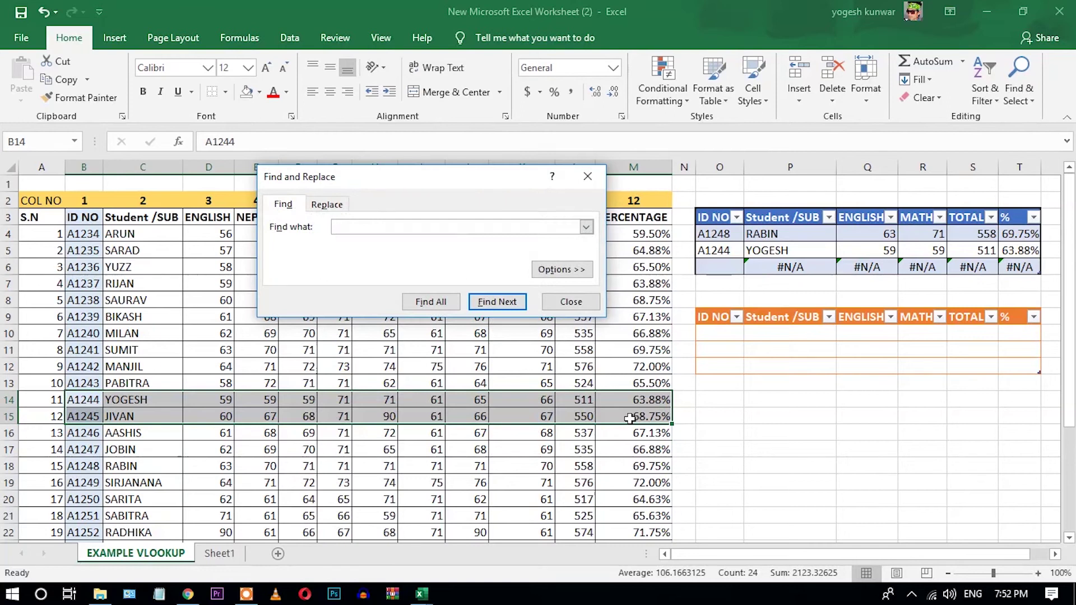
text(A1244)
click(571, 303)
click(239, 417)
drag(80, 413, 84, 413)
click(700, 418)
click(84, 395)
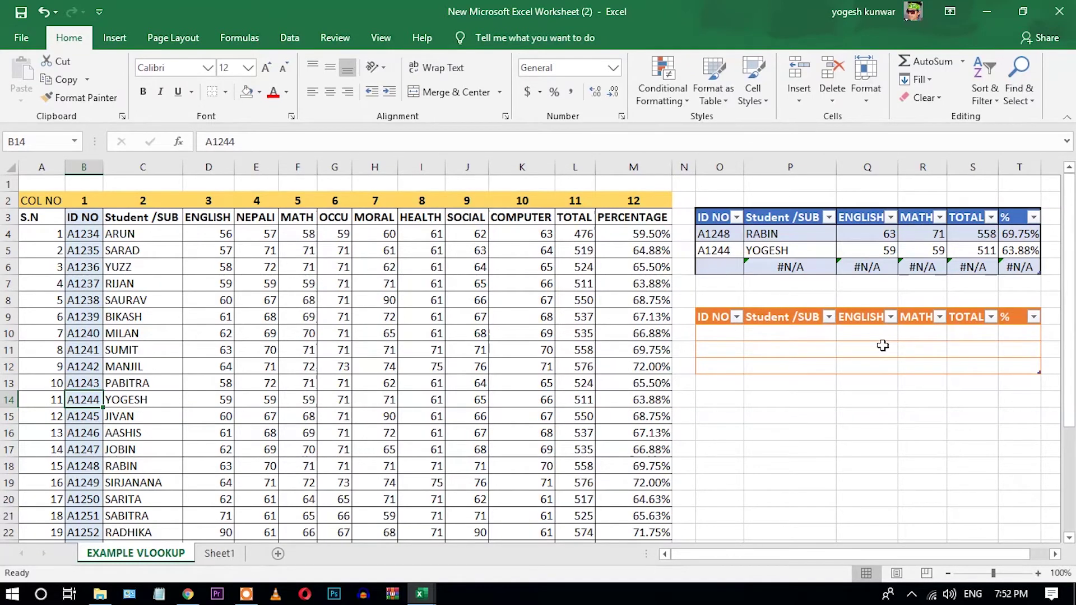
Insert a VLOOKUP function into cell P10 via Insert Function's recently used list.
click(810, 334)
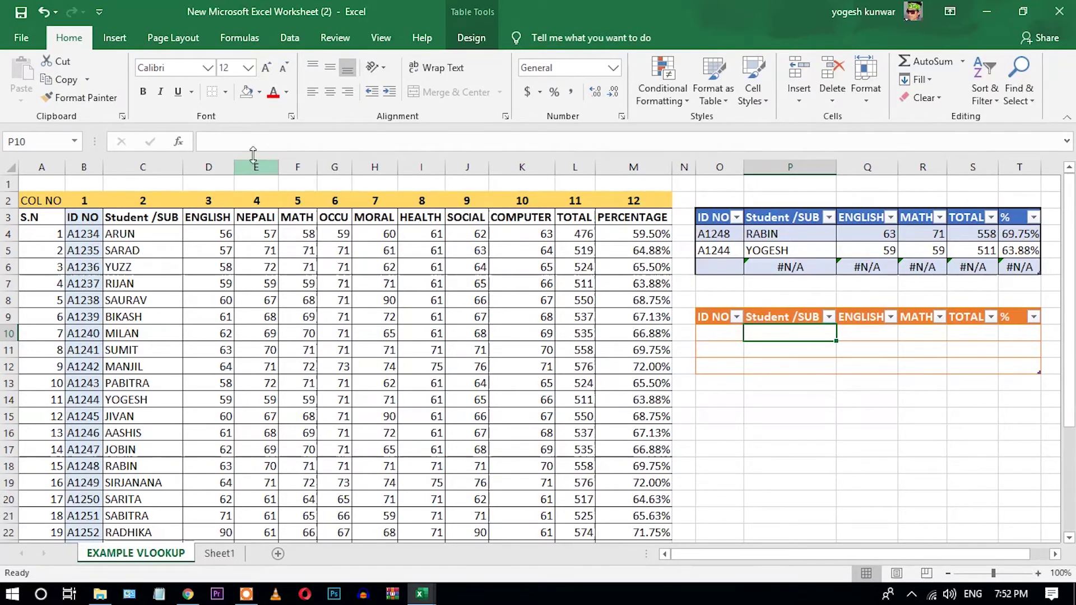
click(179, 142)
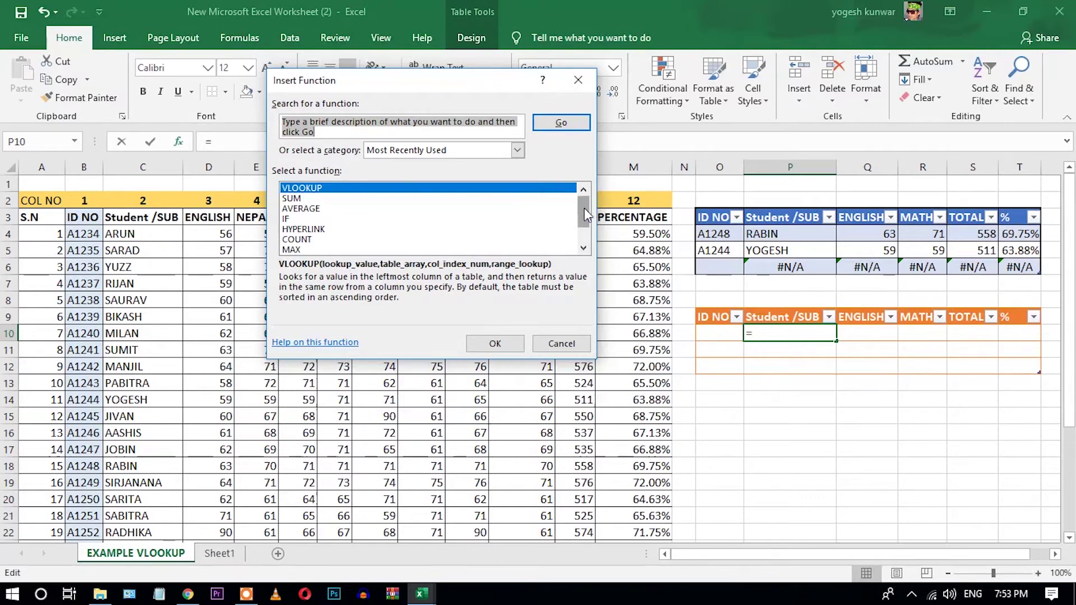
drag(584, 207, 583, 190)
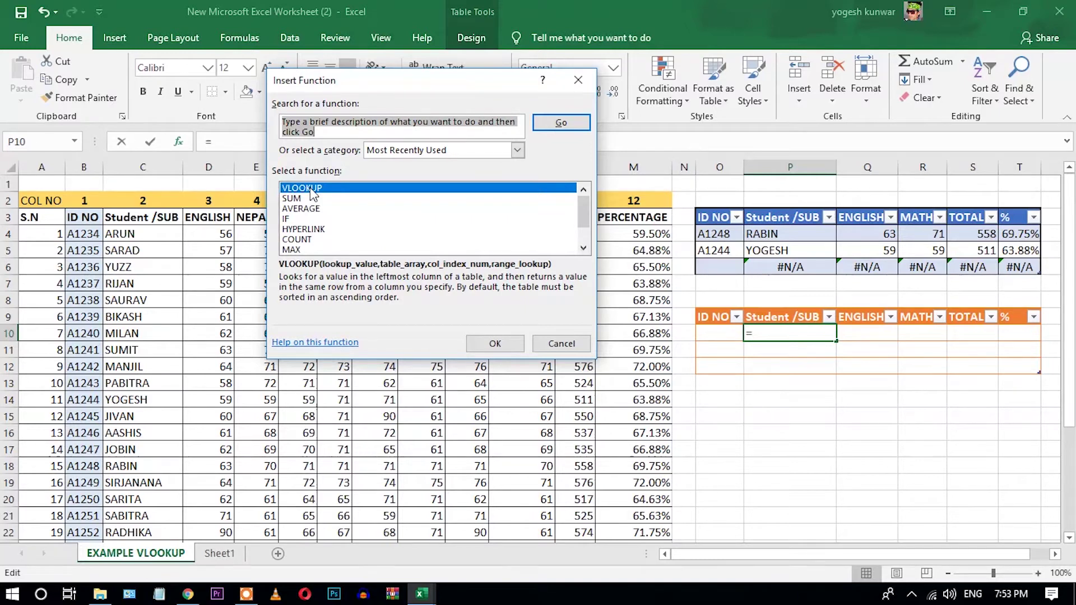
double_click(313, 193)
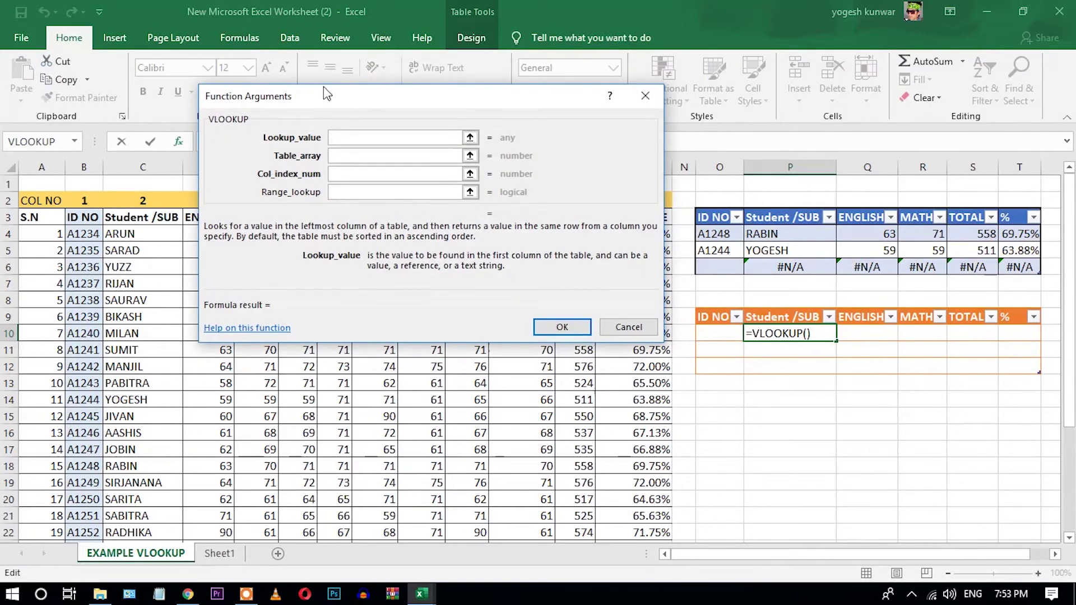
Set the VLOOKUP lookup value to the lower table's ID NO cells O10:O12.
mouse_move(328, 102)
mouse_down()
mouse_move(535, 280)
mouse_move(344, 297)
mouse_move(340, 309)
mouse_up()
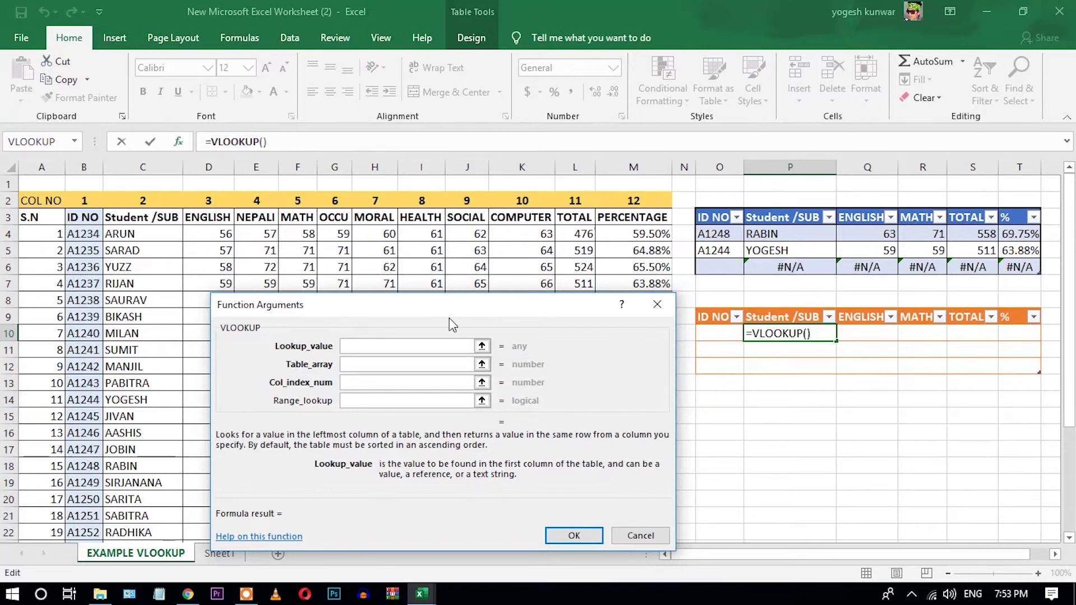
drag(711, 332, 716, 353)
drag(716, 361, 716, 362)
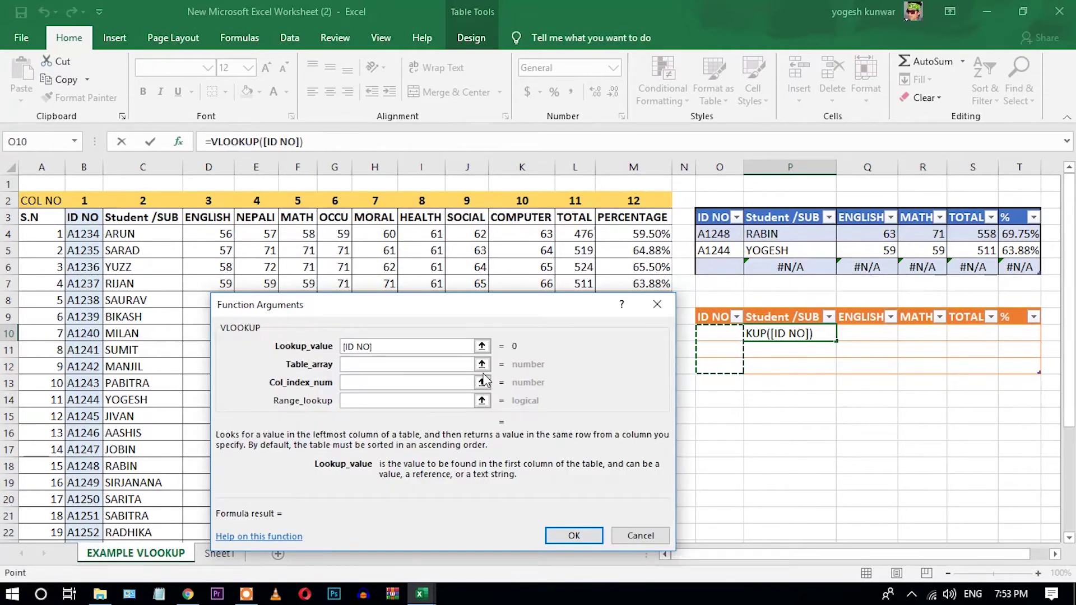
click(441, 364)
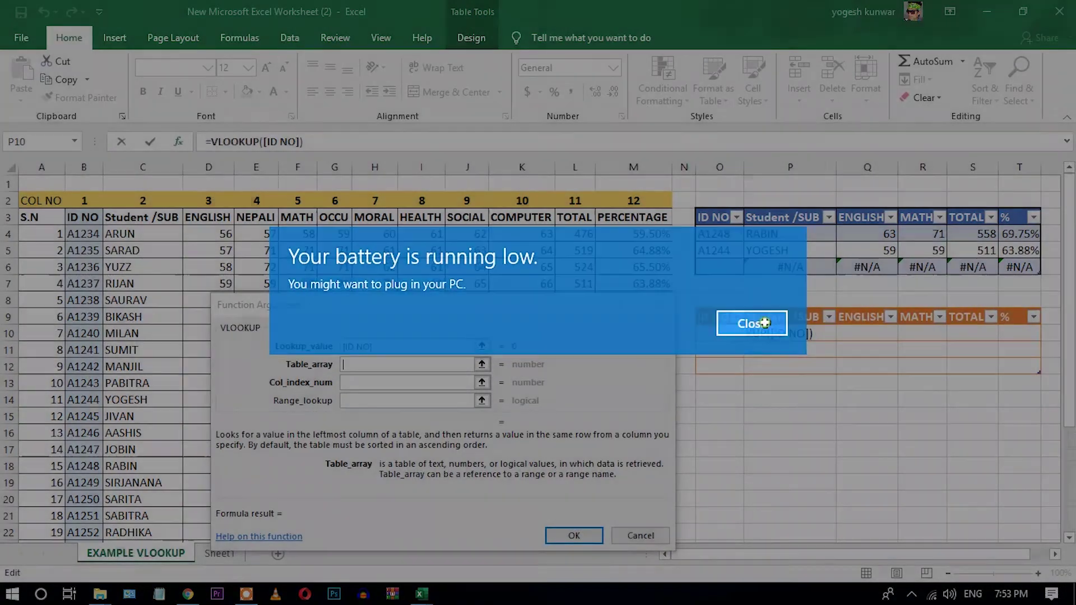
click(764, 323)
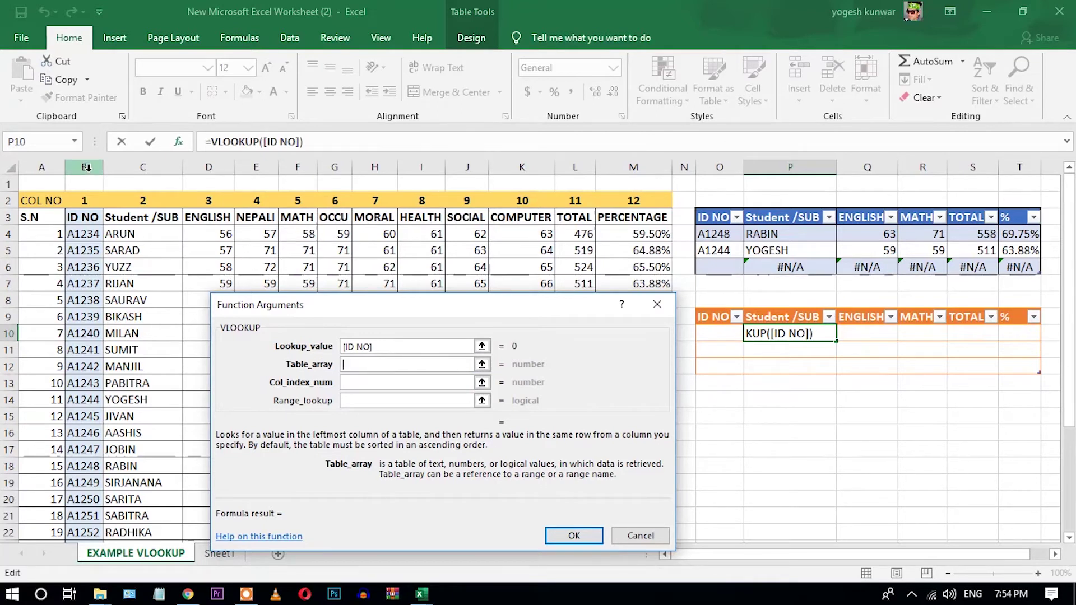
Replace the B3 table range with column B:B in the VLOOKUP arguments.
click(81, 219)
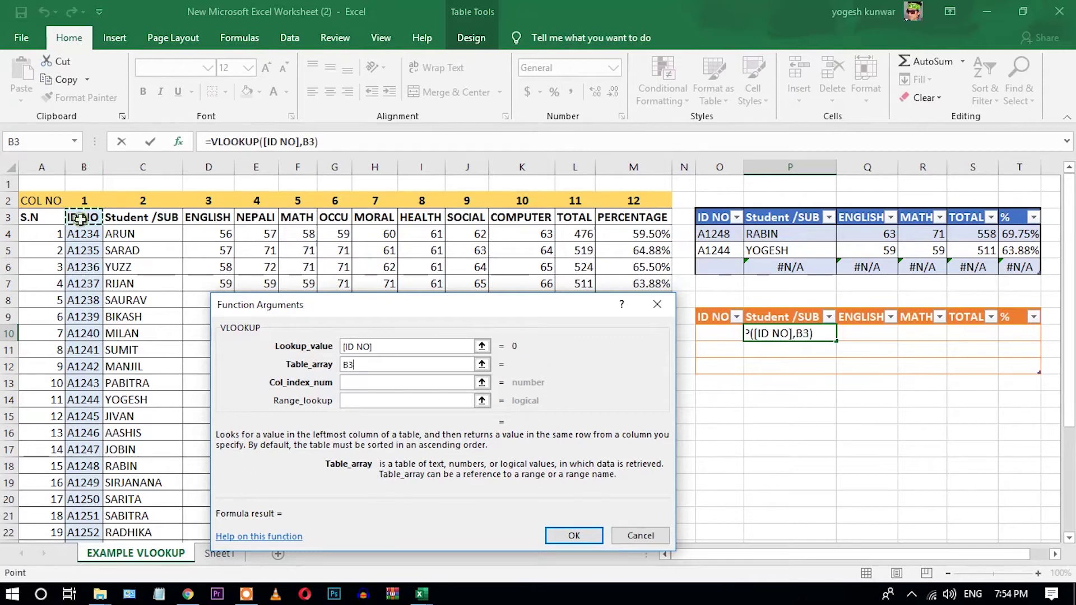
key(BackSpace)
key(BackSpace)
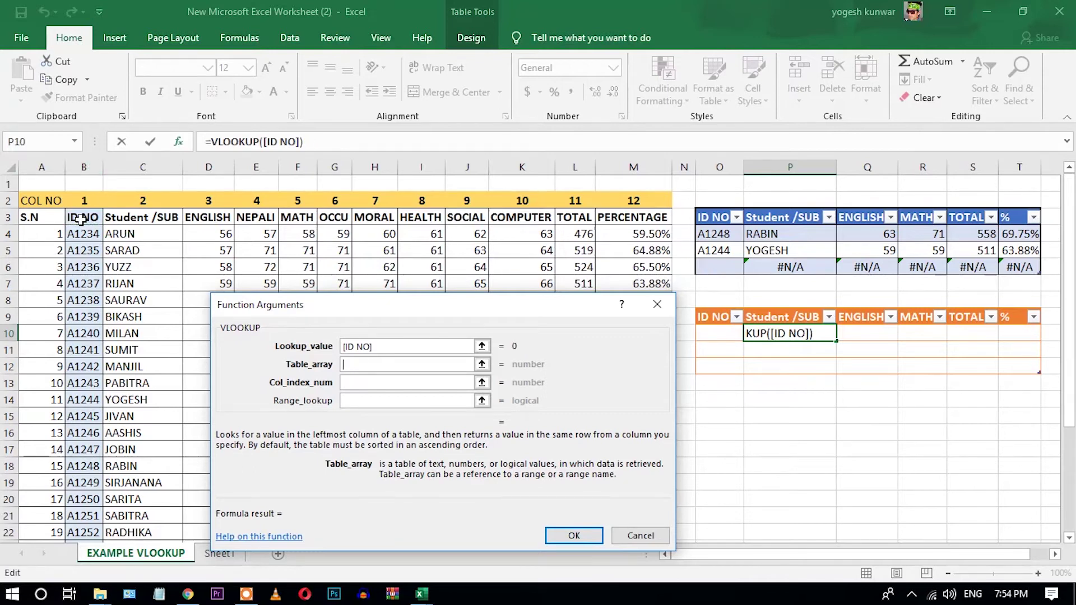
drag(89, 168, 665, 219)
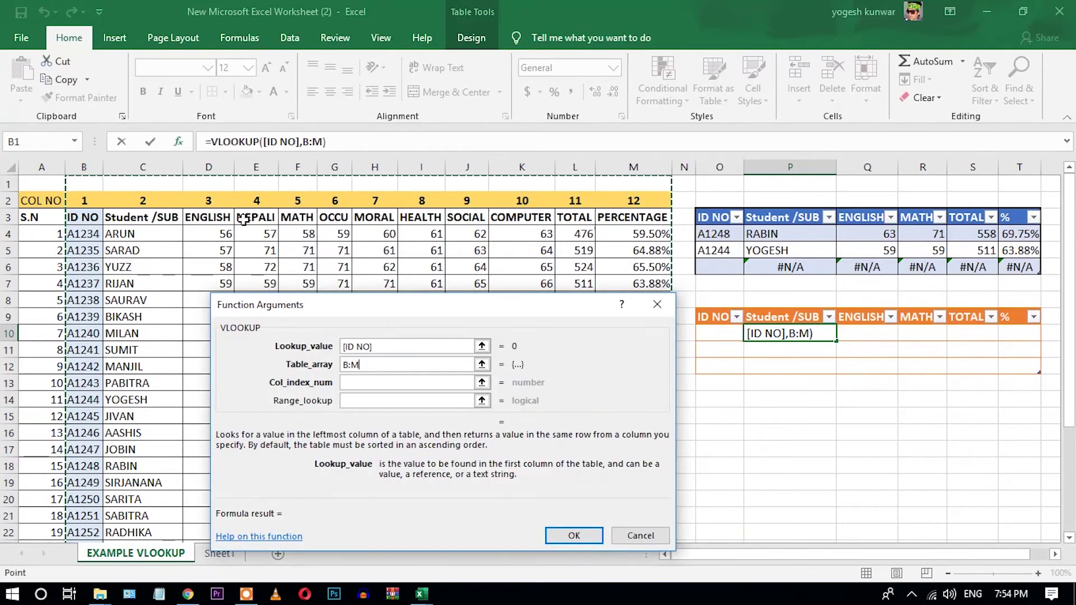
click(37, 164)
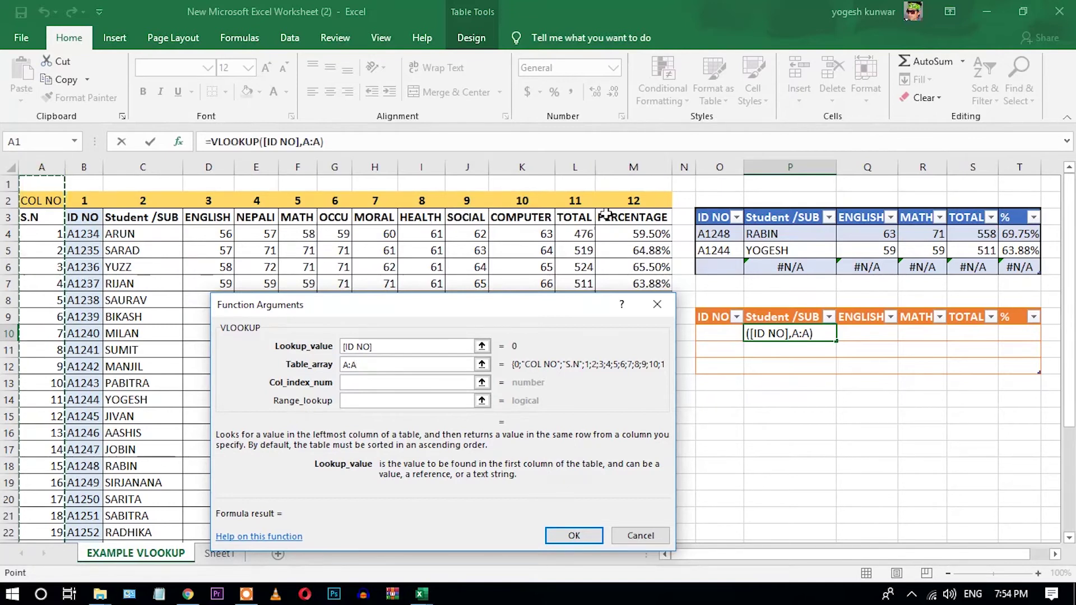
click(89, 168)
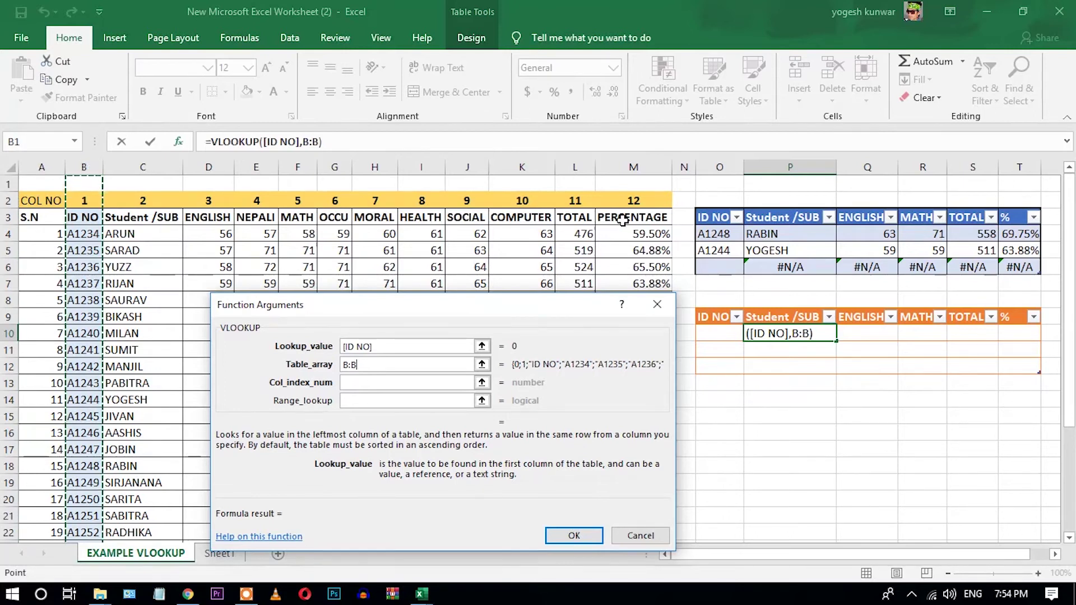
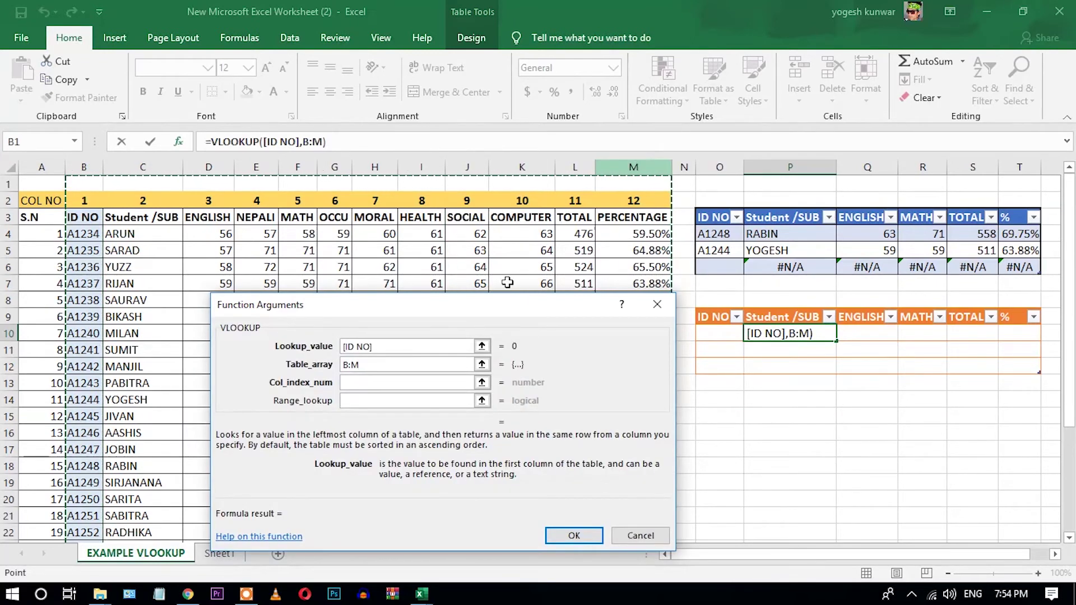
Finish the Student name VLOOKUP with column index 2 and range lookup 0.
click(418, 381)
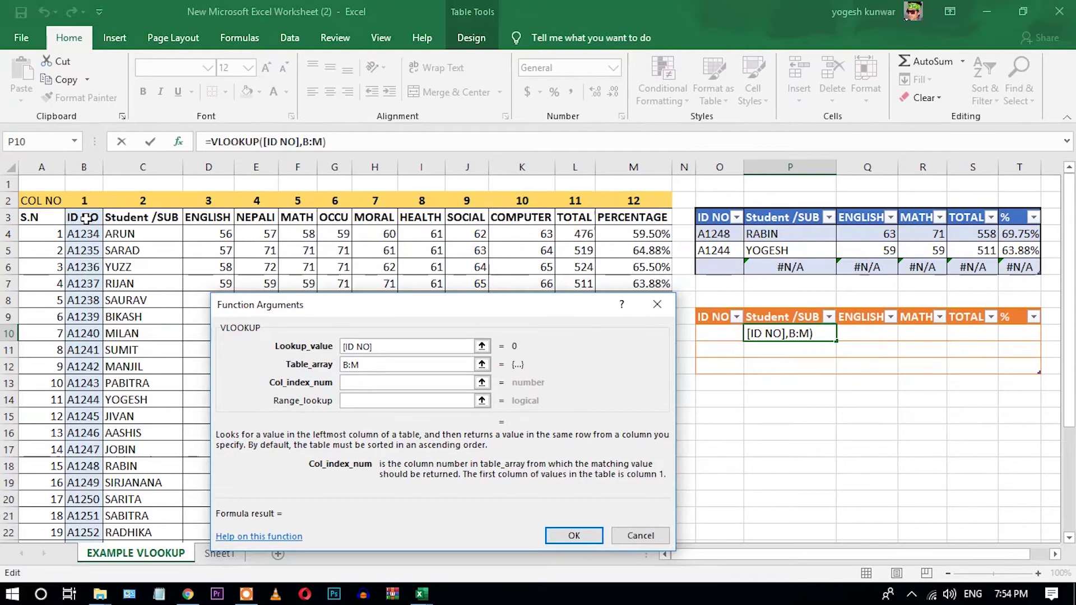
click(90, 162)
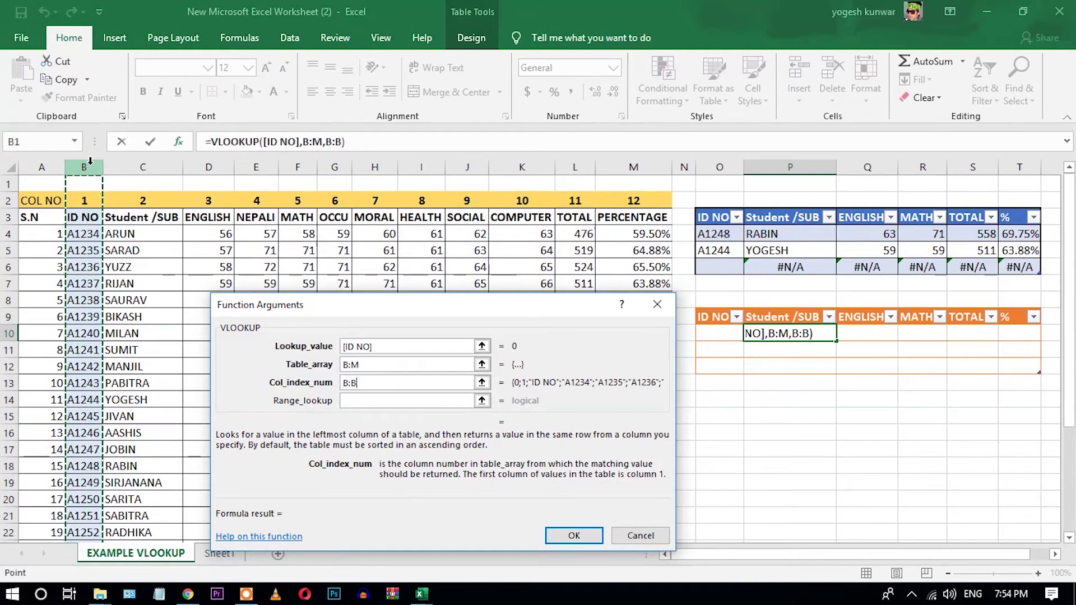
key(BackSpace)
key(BackSpace)
key(BackSpace)
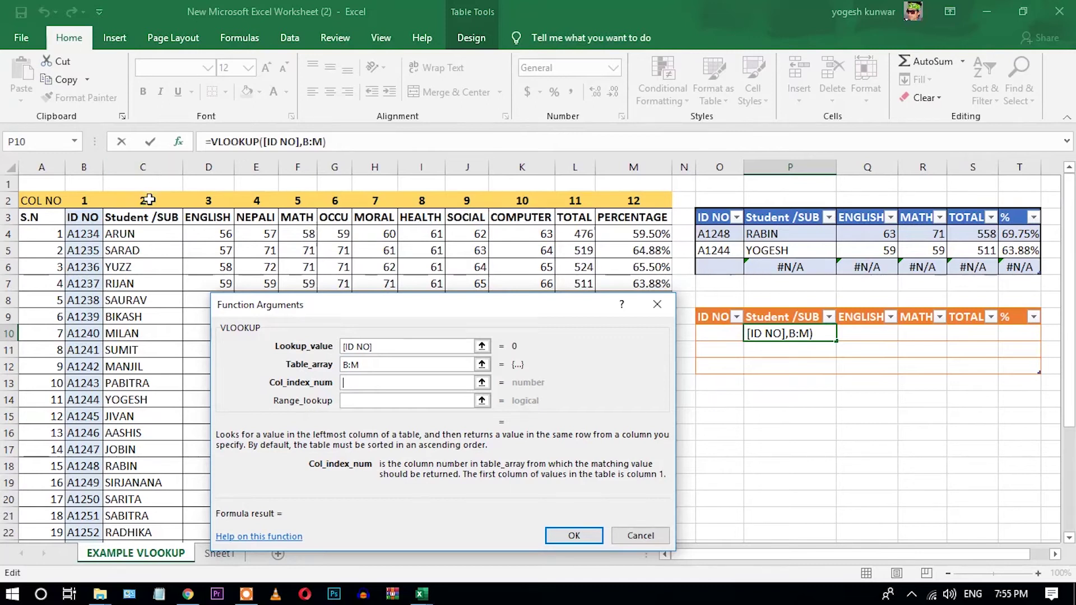
text(2)
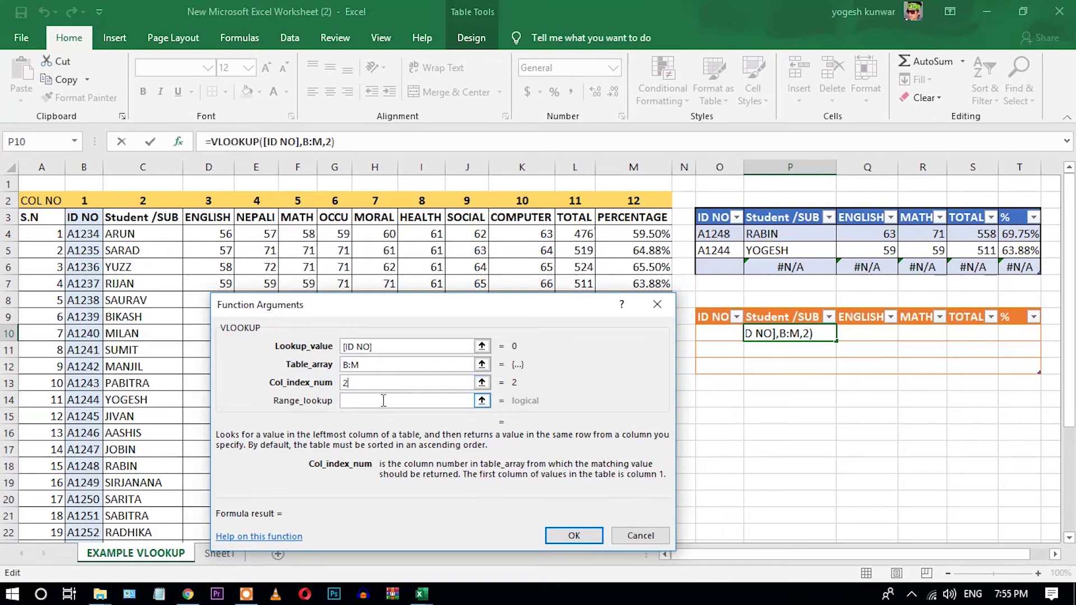
click(385, 401)
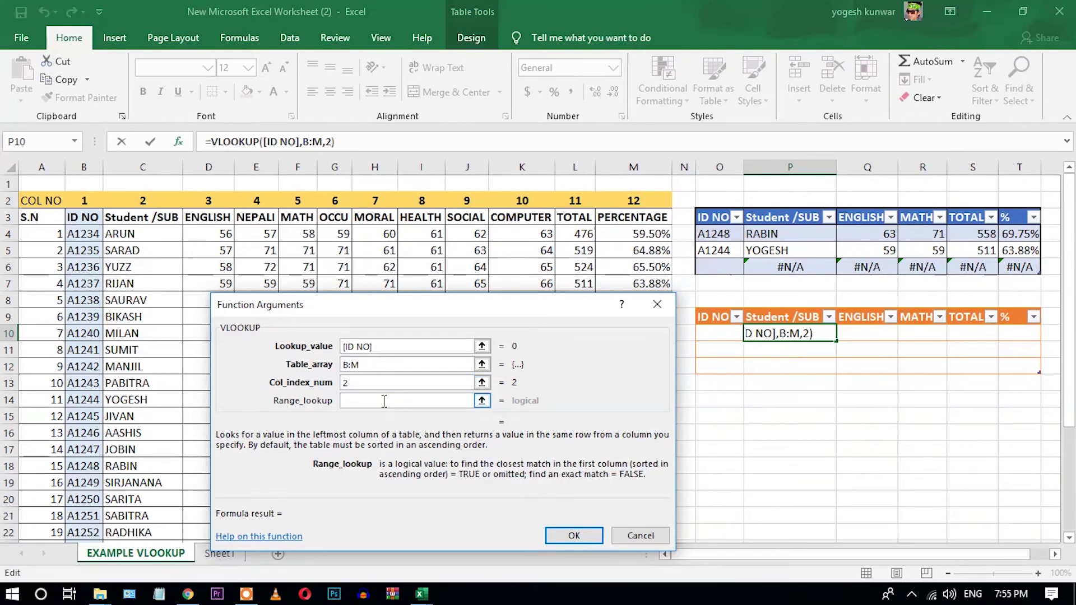
text(0)
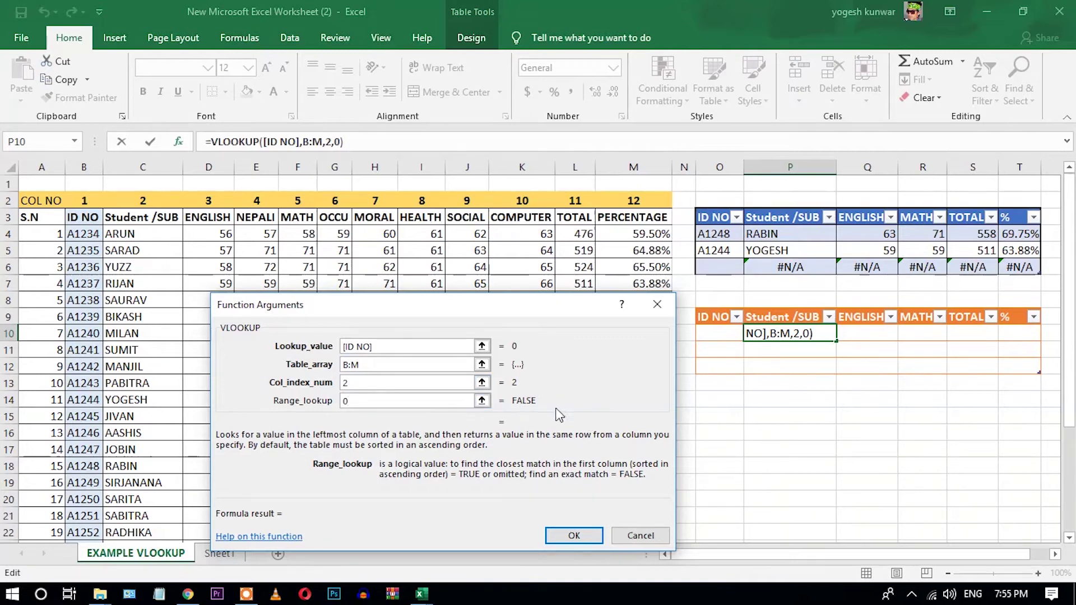
drag(544, 408, 595, 414)
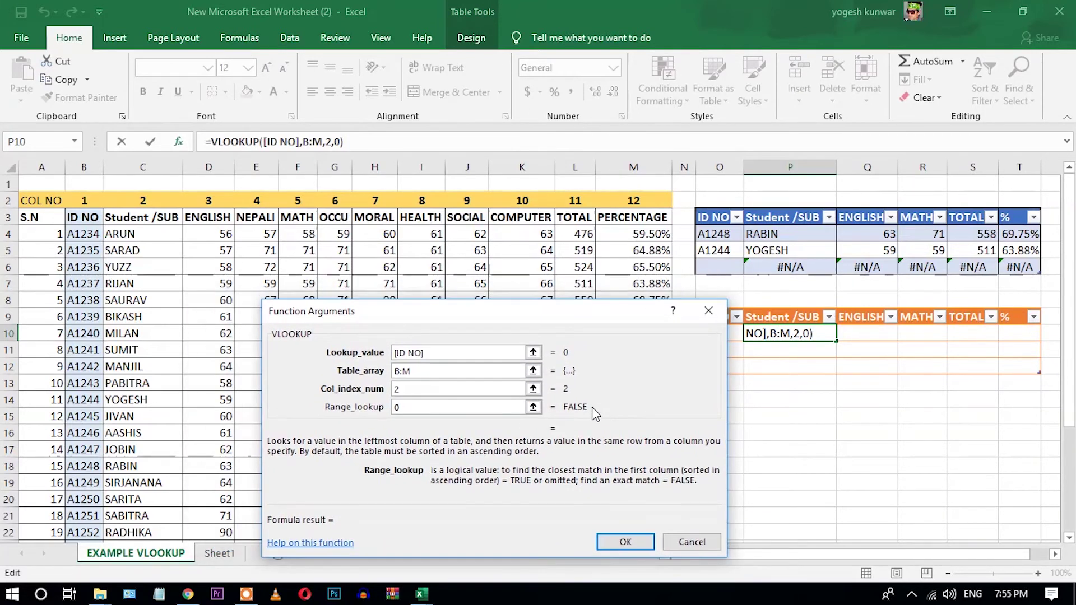
click(629, 547)
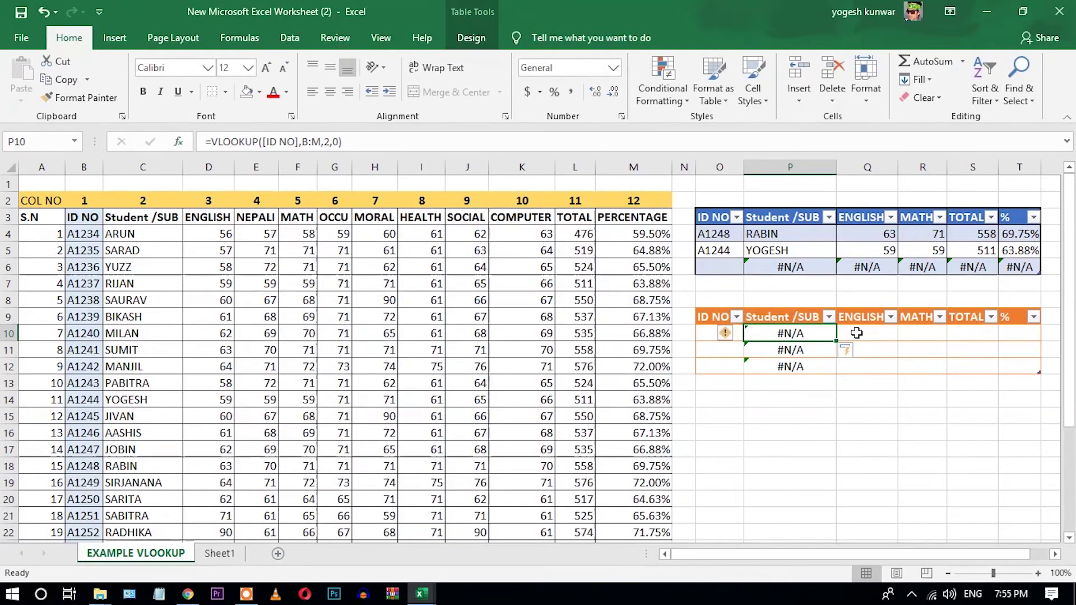
Start a VLOOKUP in the ENGLISH cell Q10 using lookup value [ID NO] and table B:M.
click(857, 333)
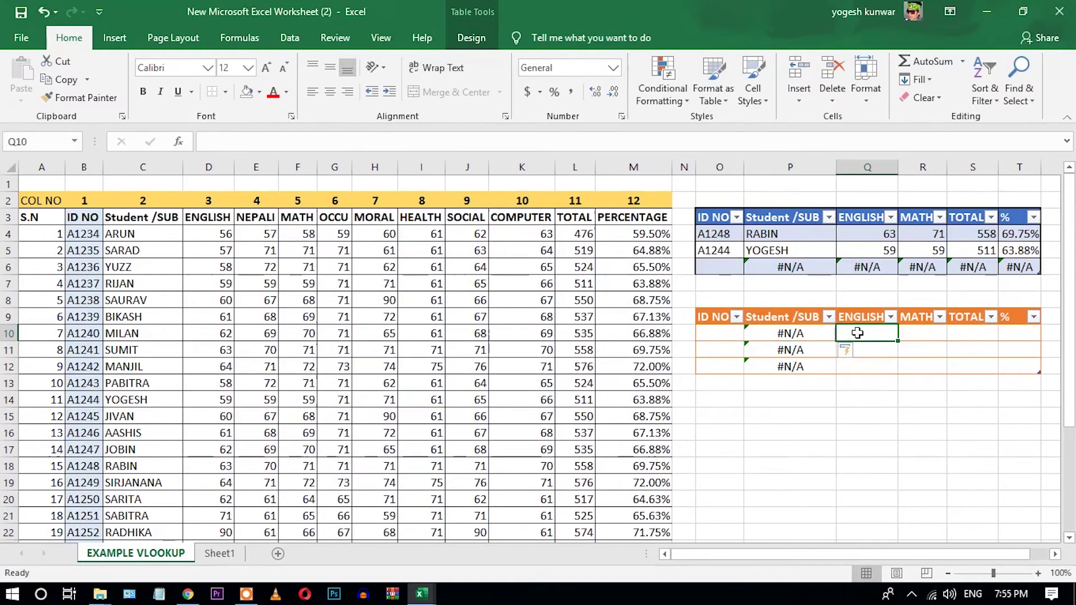
click(931, 333)
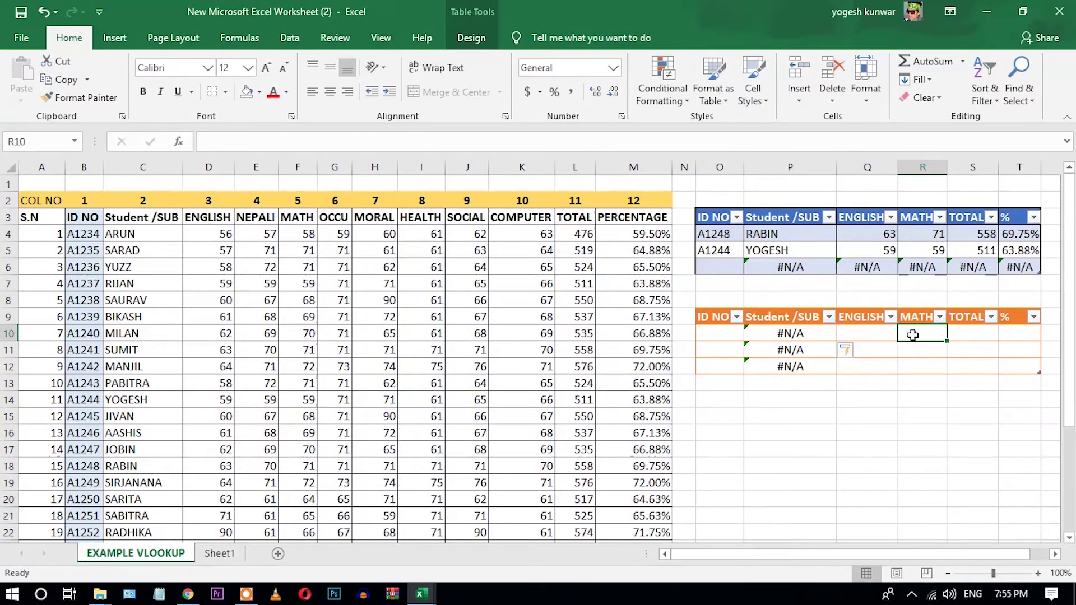
click(881, 335)
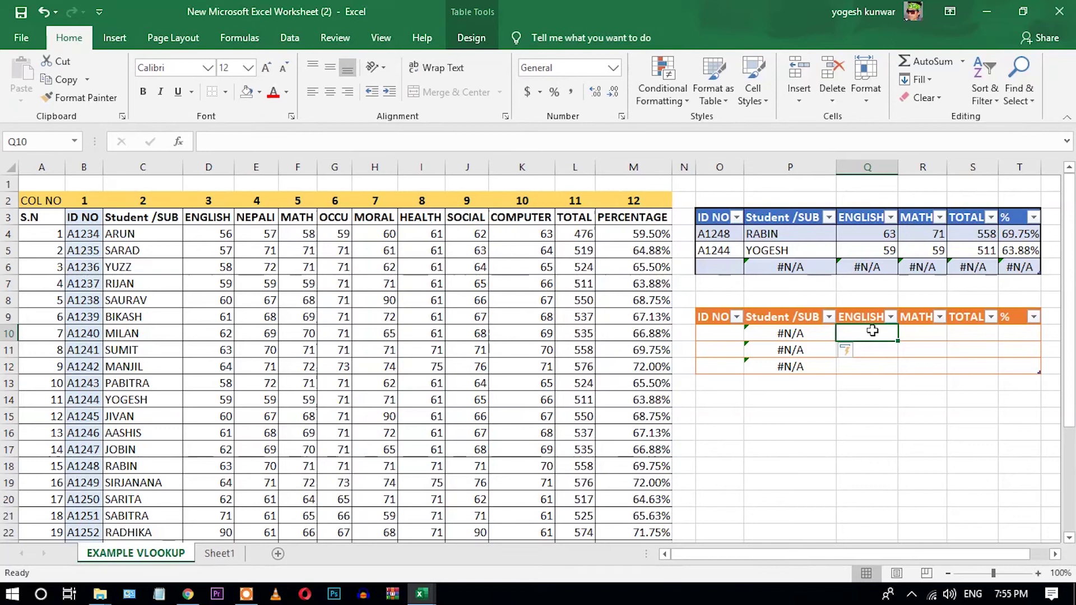
click(180, 143)
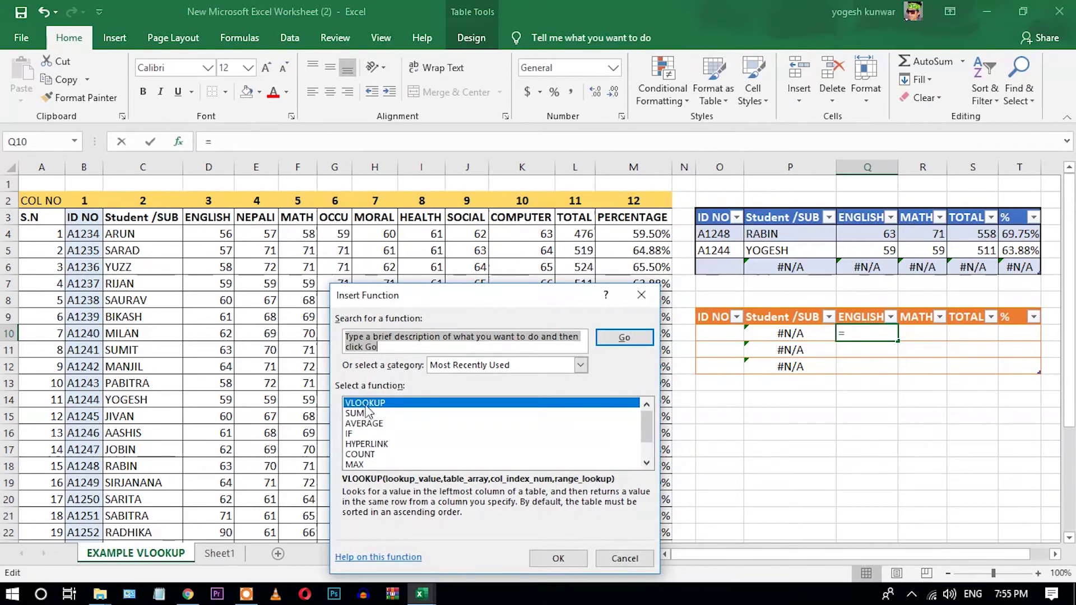
double_click(368, 404)
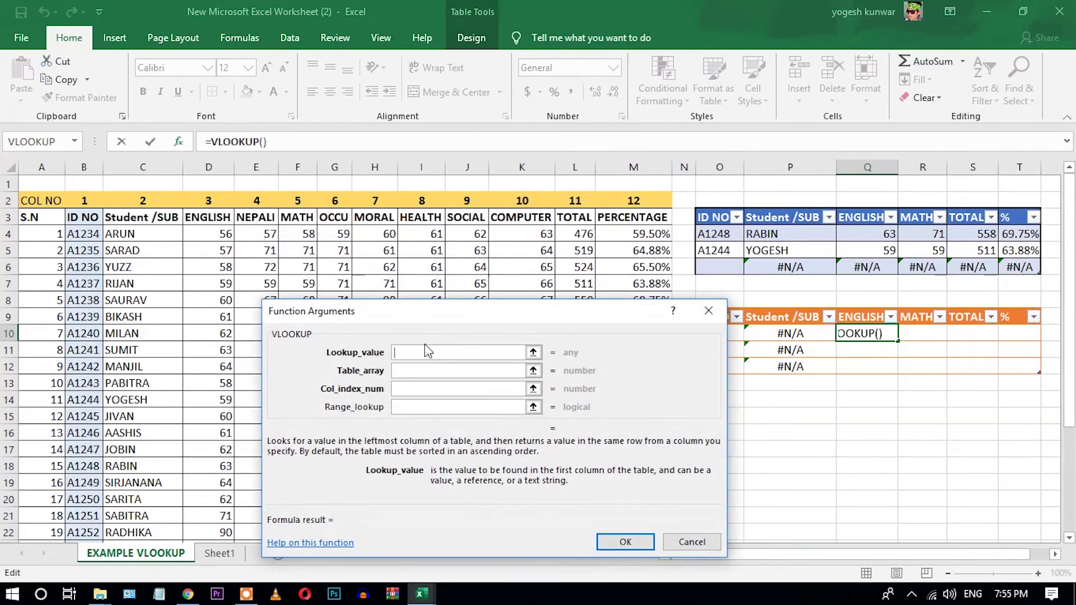
drag(610, 318, 559, 310)
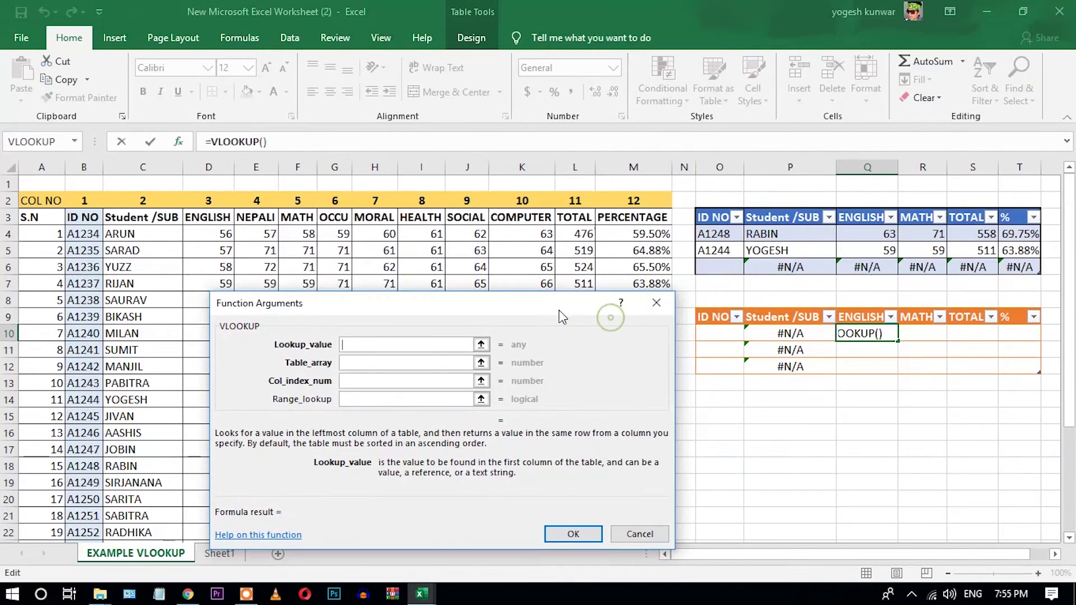
drag(727, 332, 725, 367)
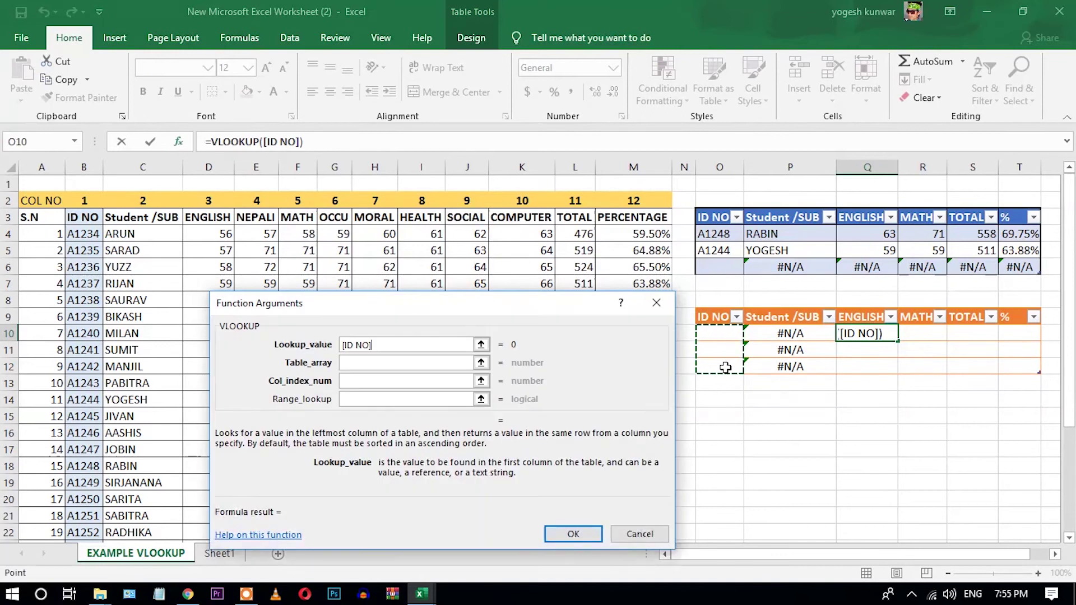
click(391, 362)
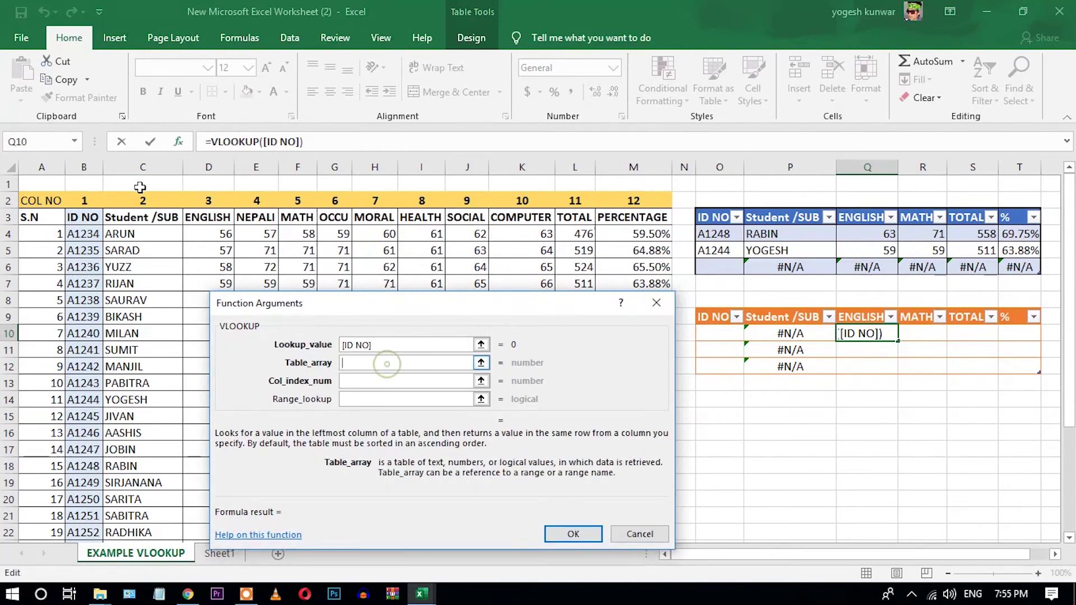
click(95, 164)
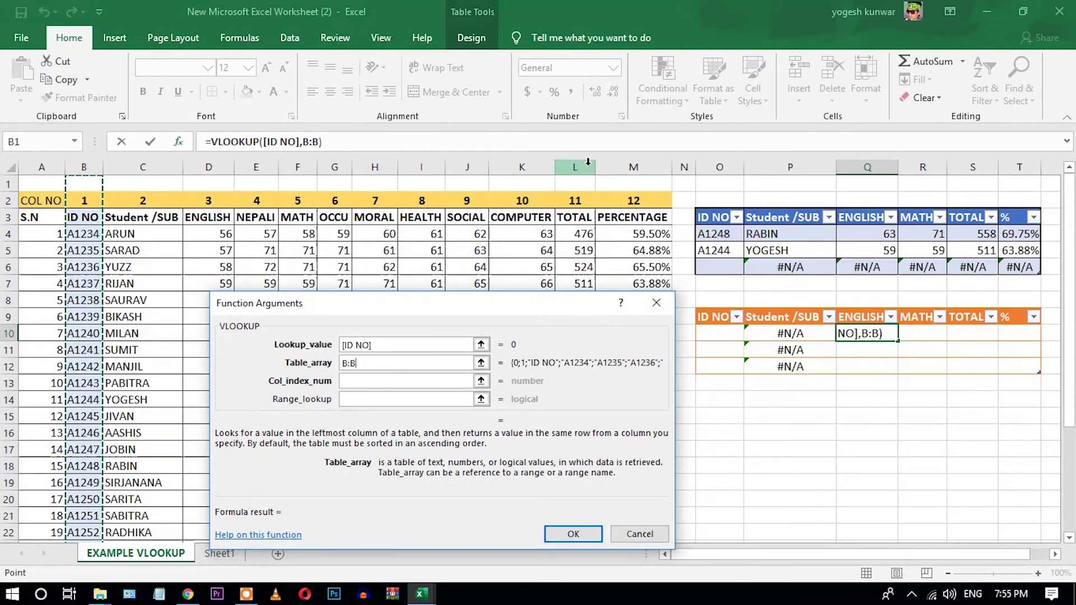
drag(84, 167, 636, 192)
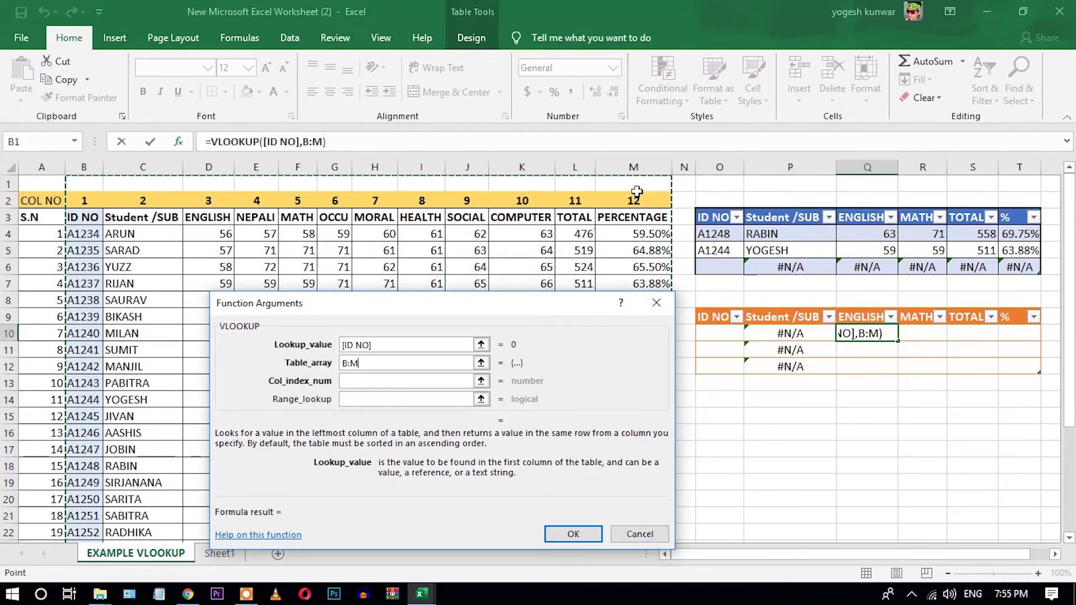
Set column index 3 and range lookup 0 to complete the ENGLISH formula.
click(426, 380)
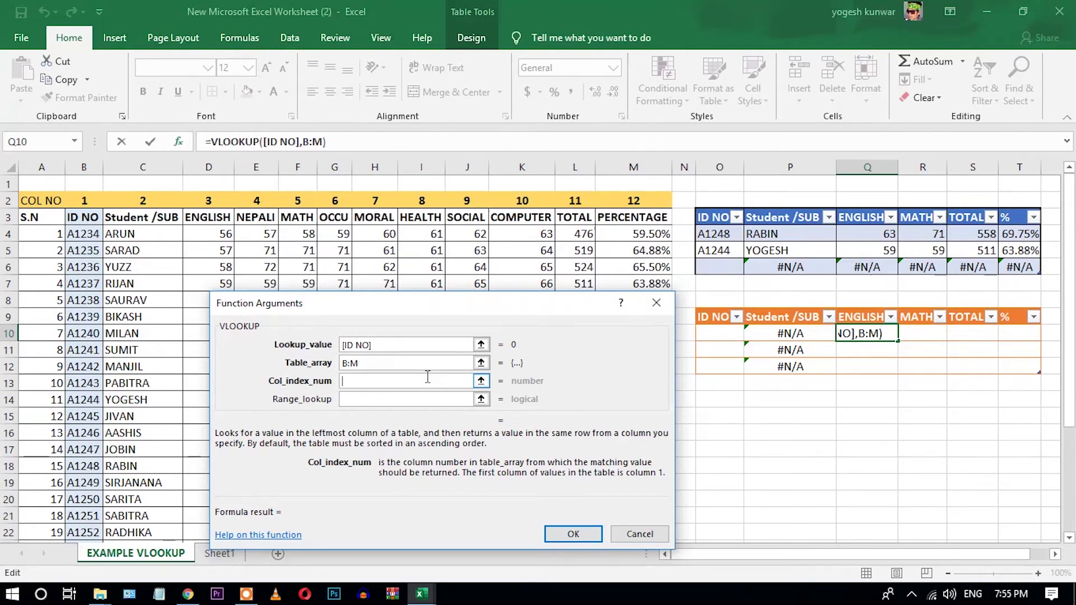
text(3)
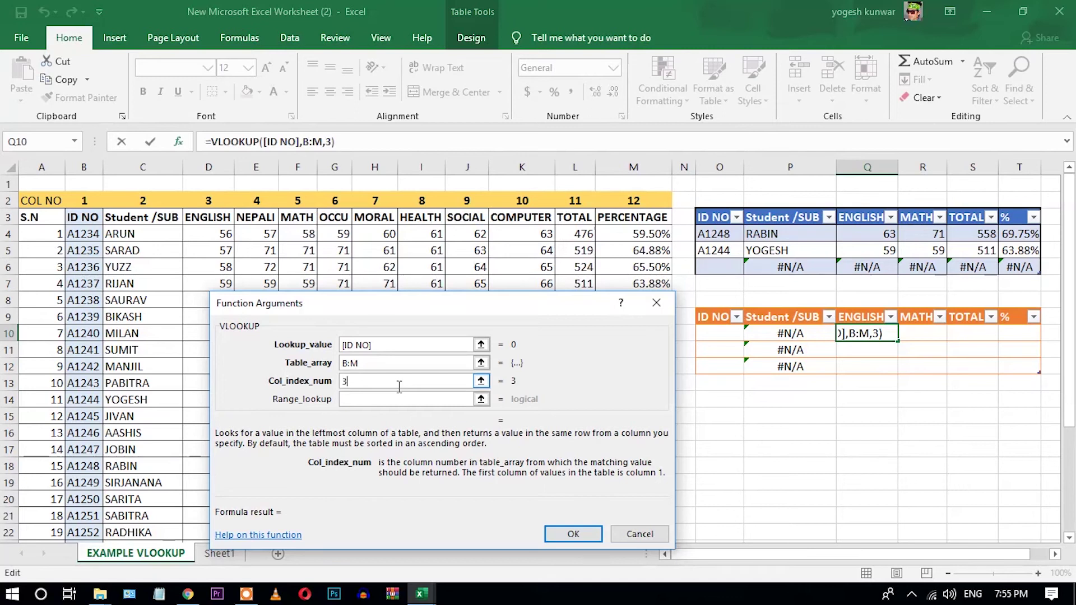
click(396, 398)
text(0)
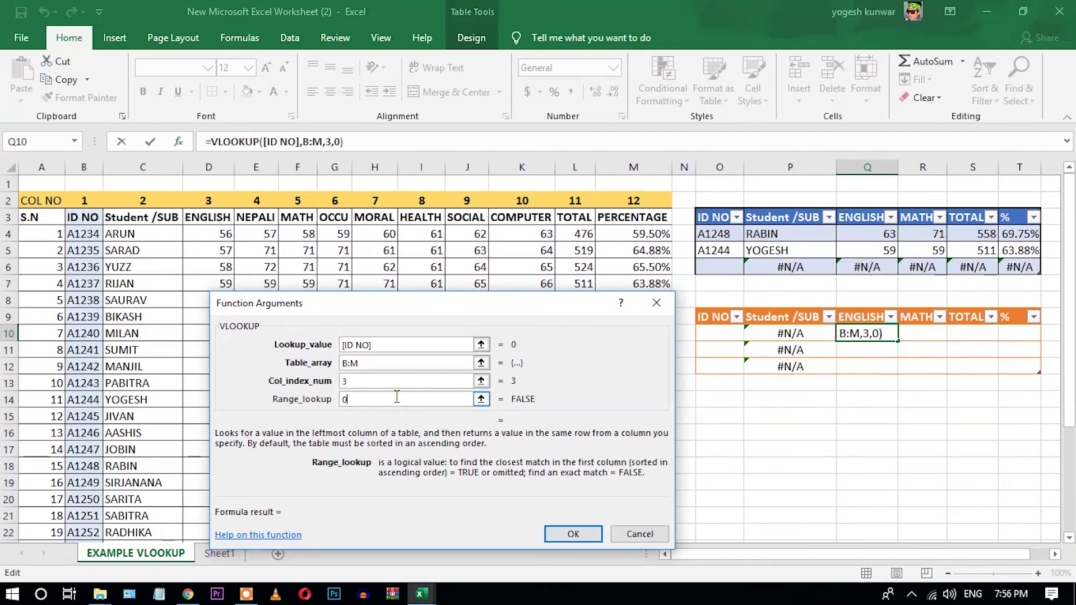
click(585, 535)
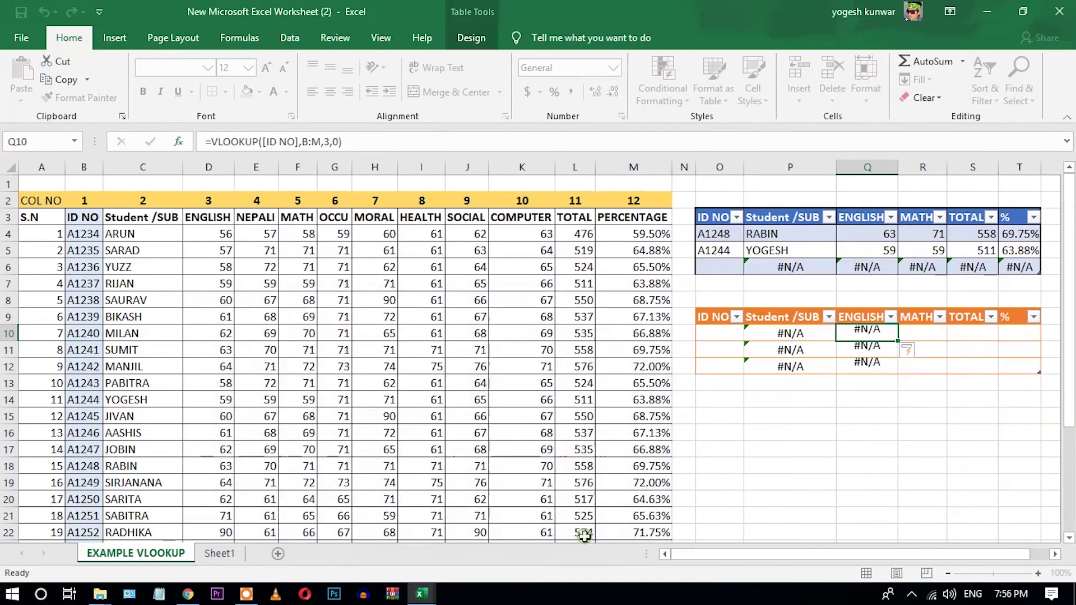
click(922, 335)
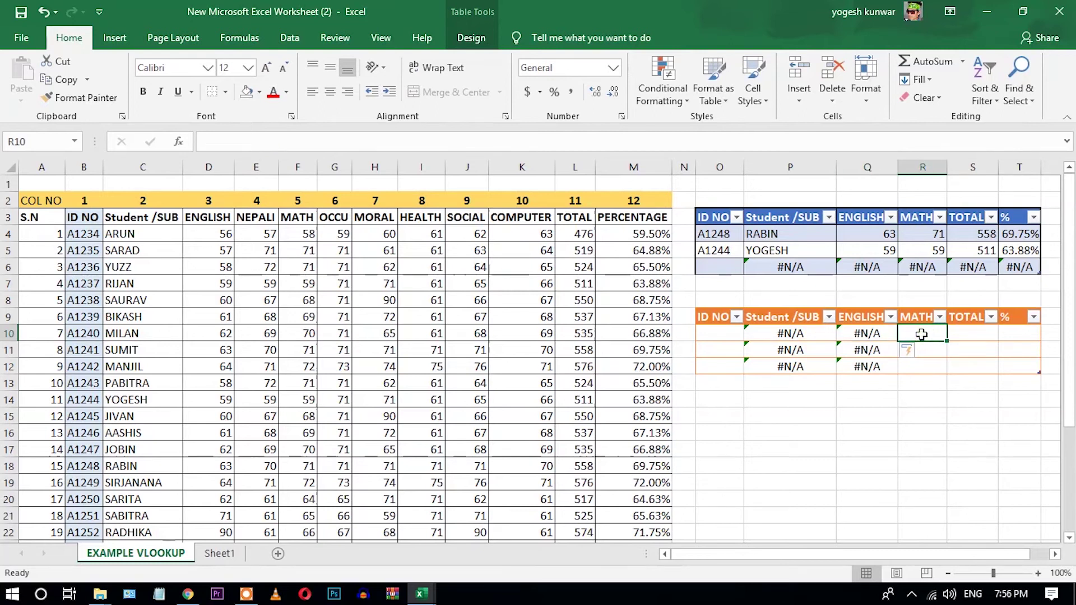
drag(291, 202, 183, 147)
click(182, 147)
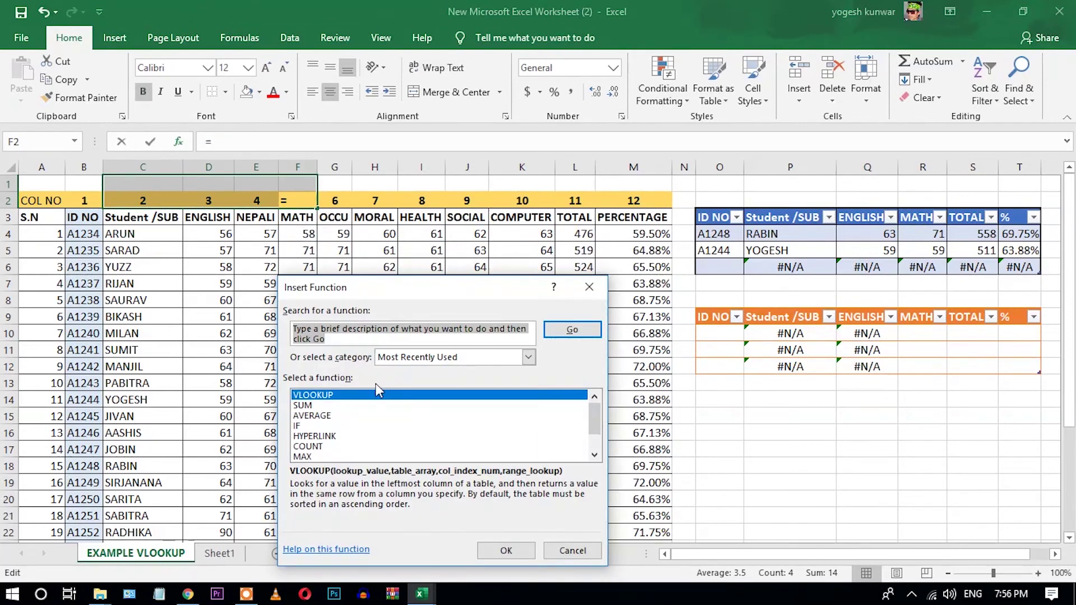
double_click(327, 395)
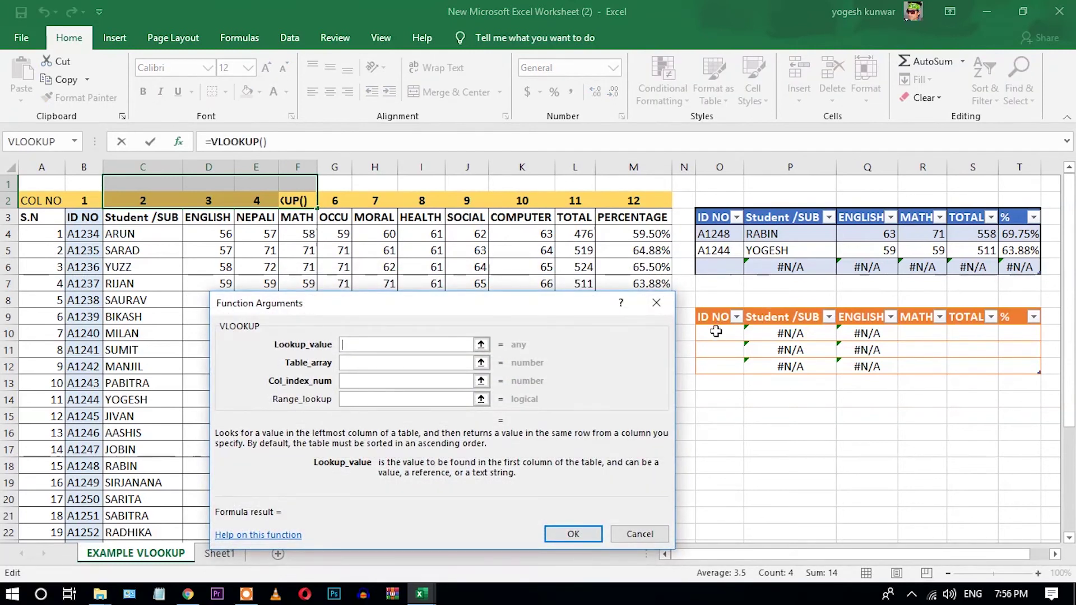
drag(729, 334, 731, 367)
click(364, 363)
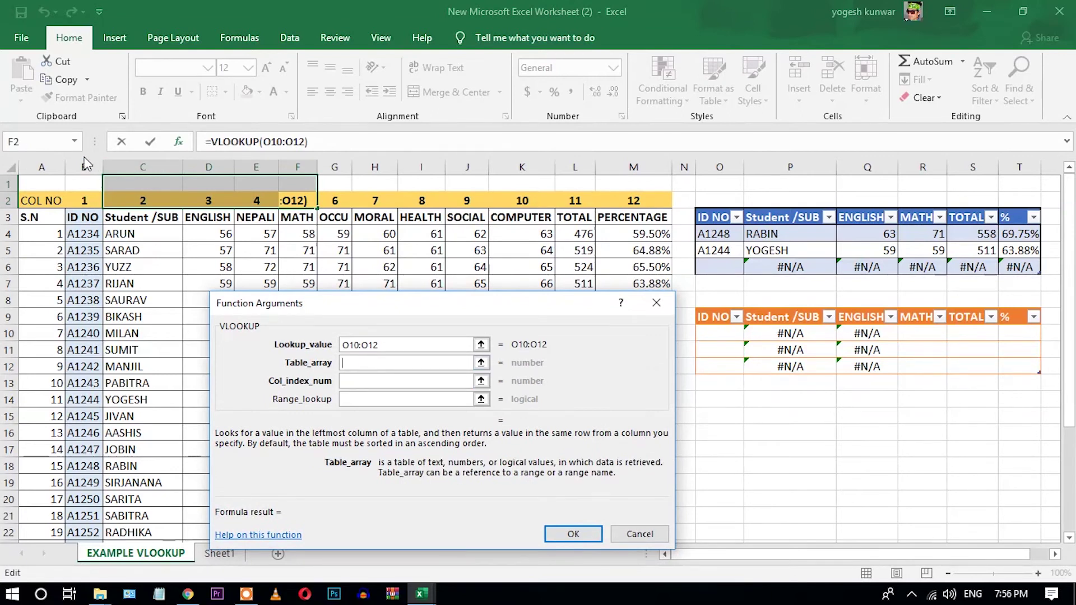
drag(84, 167, 657, 146)
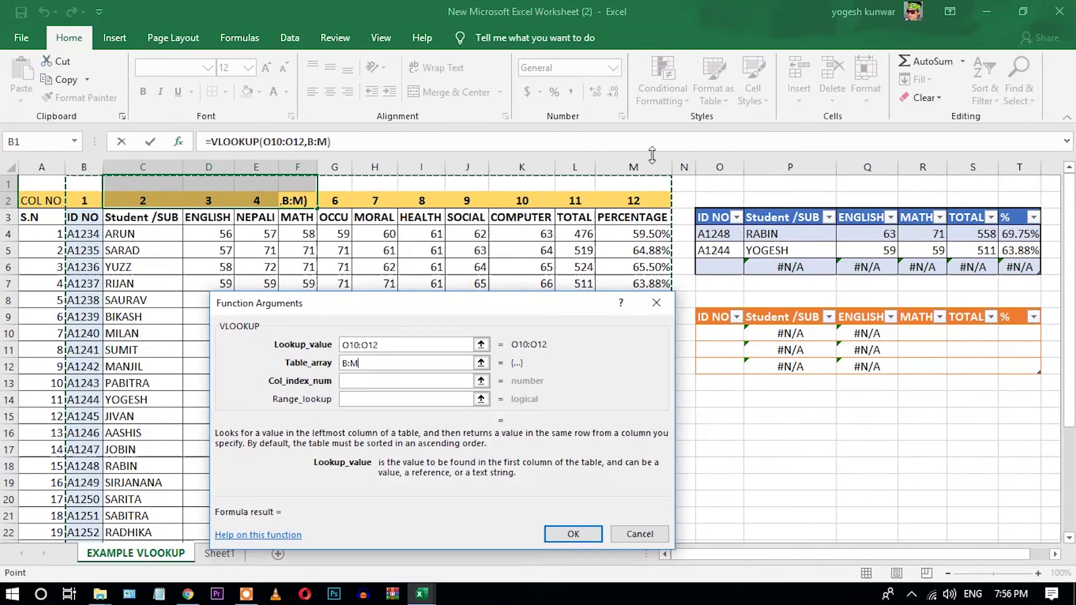
click(390, 382)
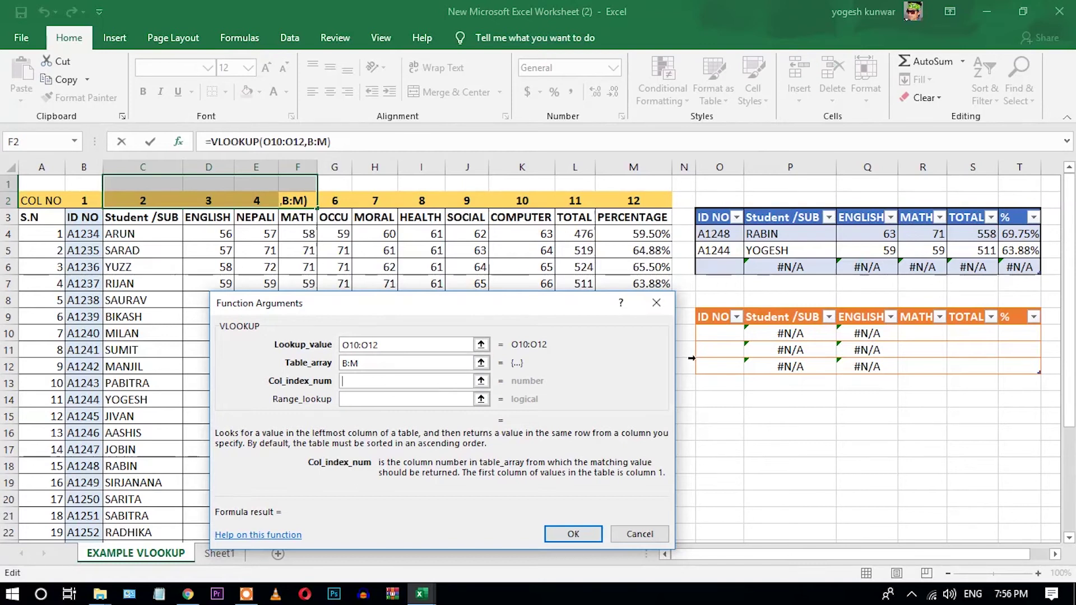
text(5)
key(Tab)
text(0)
key(Return)
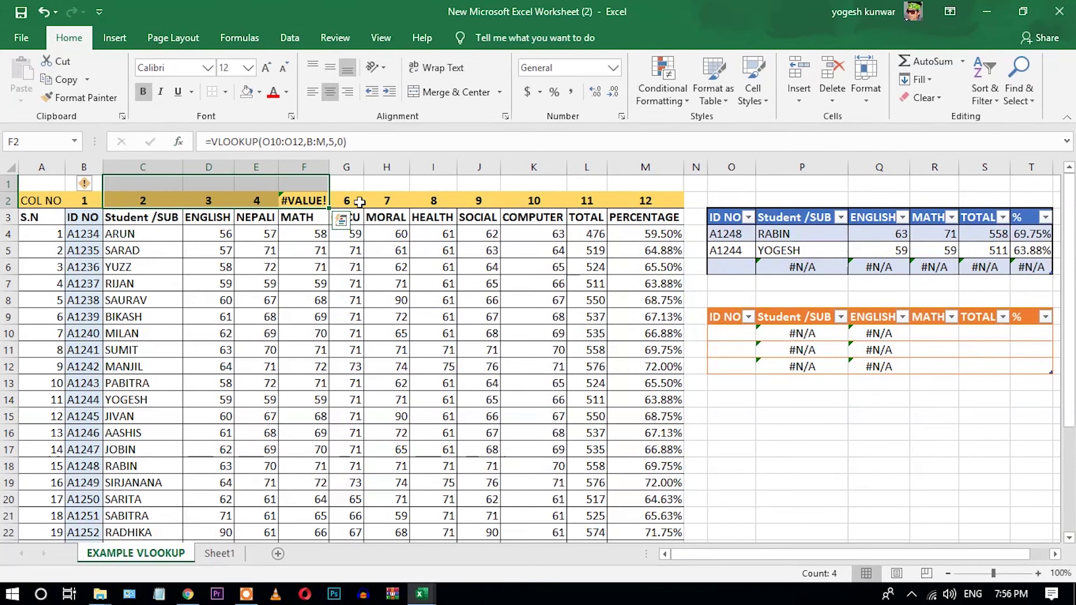
key(ctrl+z)
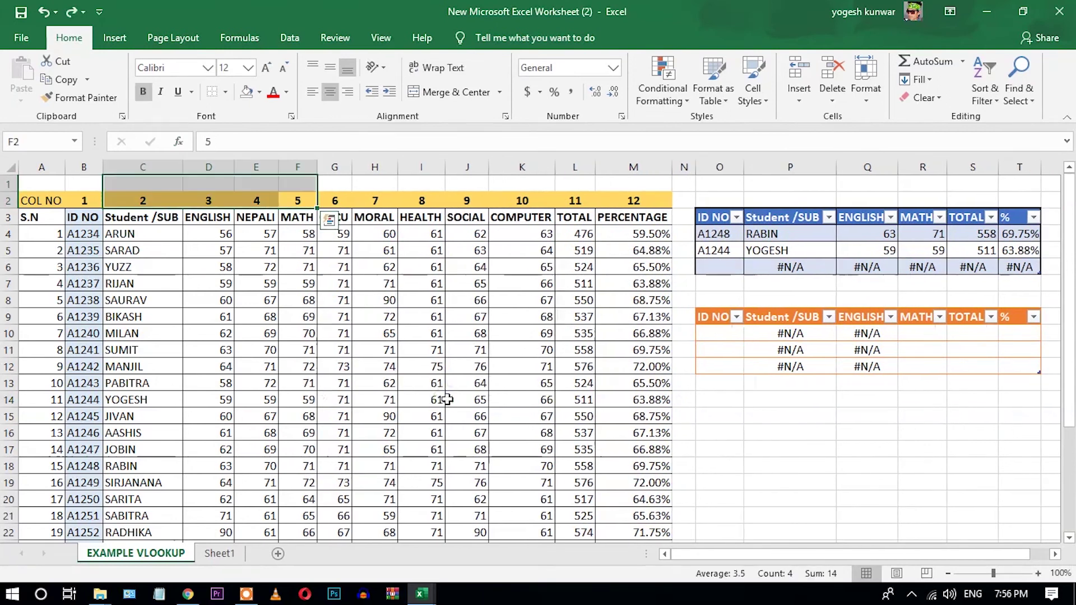
click(924, 333)
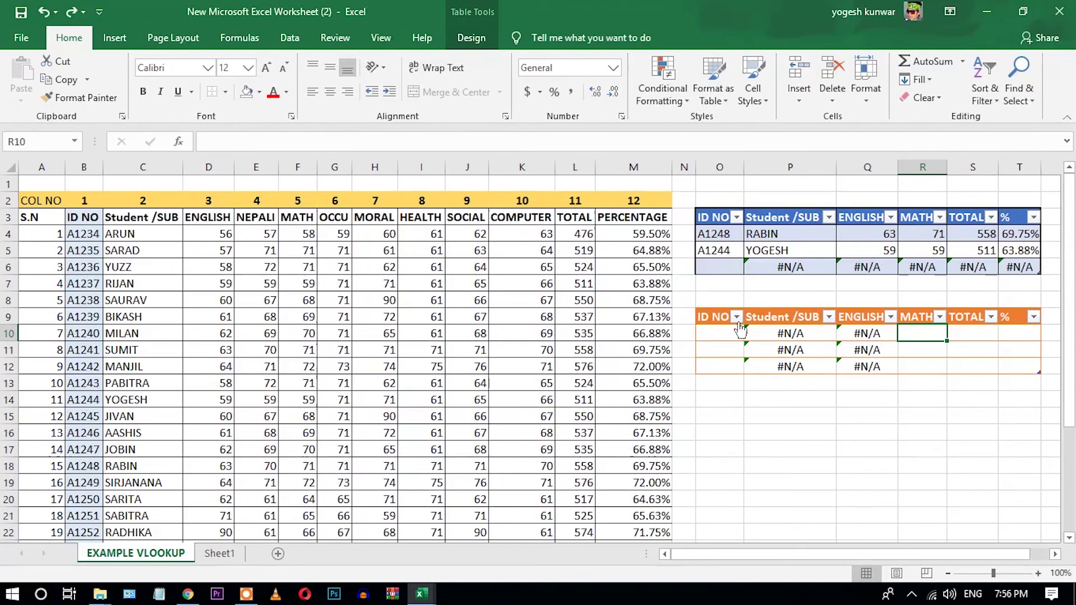
Insert =VLOOKUP([ID NO],B:M,5,0) into the MATH cell R10.
click(181, 143)
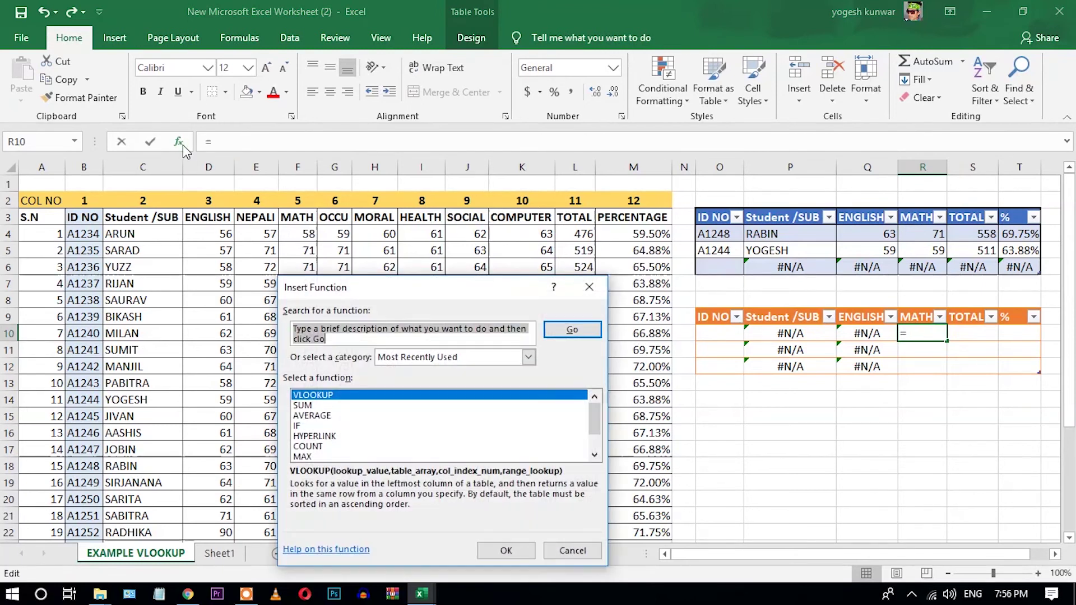
double_click(309, 395)
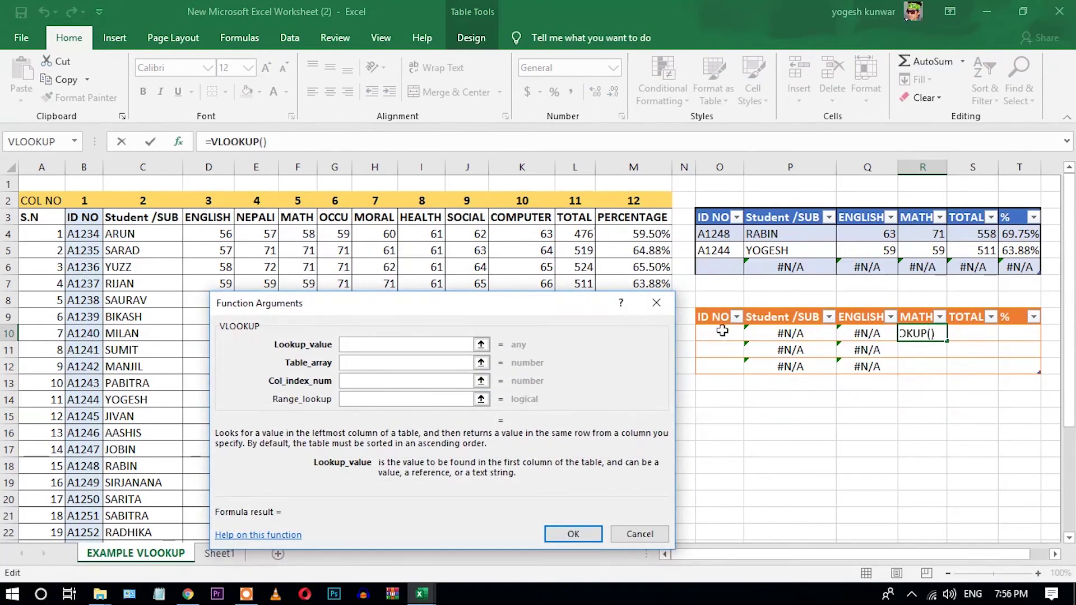
drag(722, 331, 721, 369)
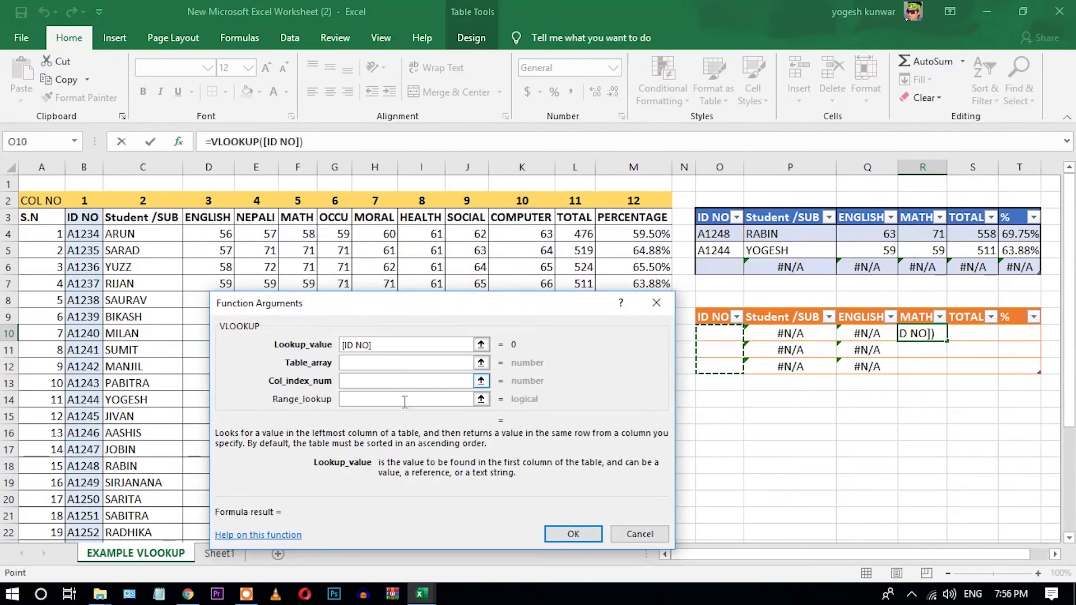
click(367, 363)
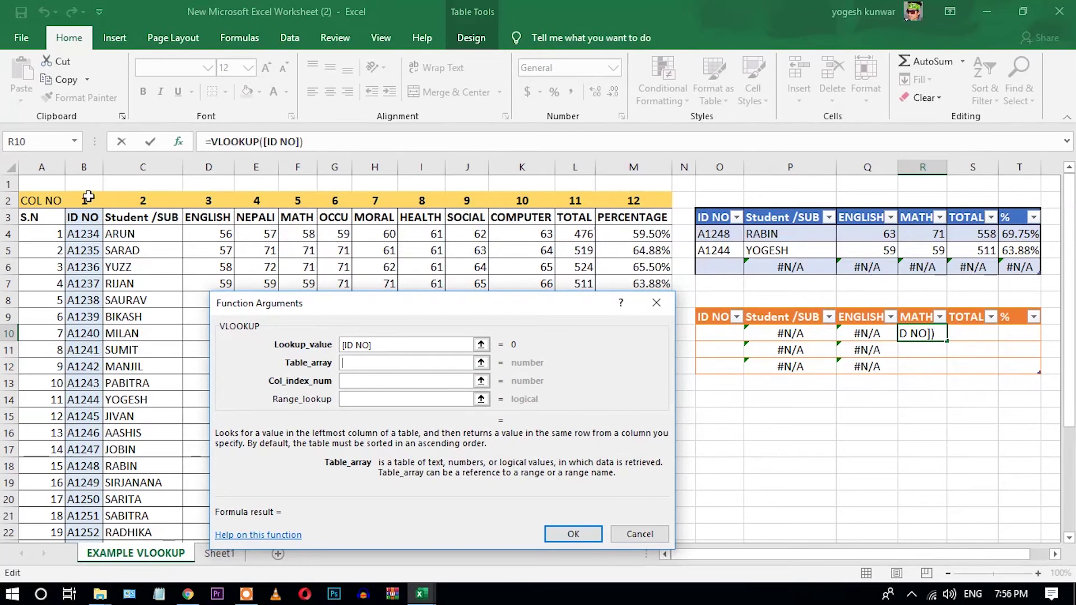
drag(86, 169, 633, 167)
click(397, 383)
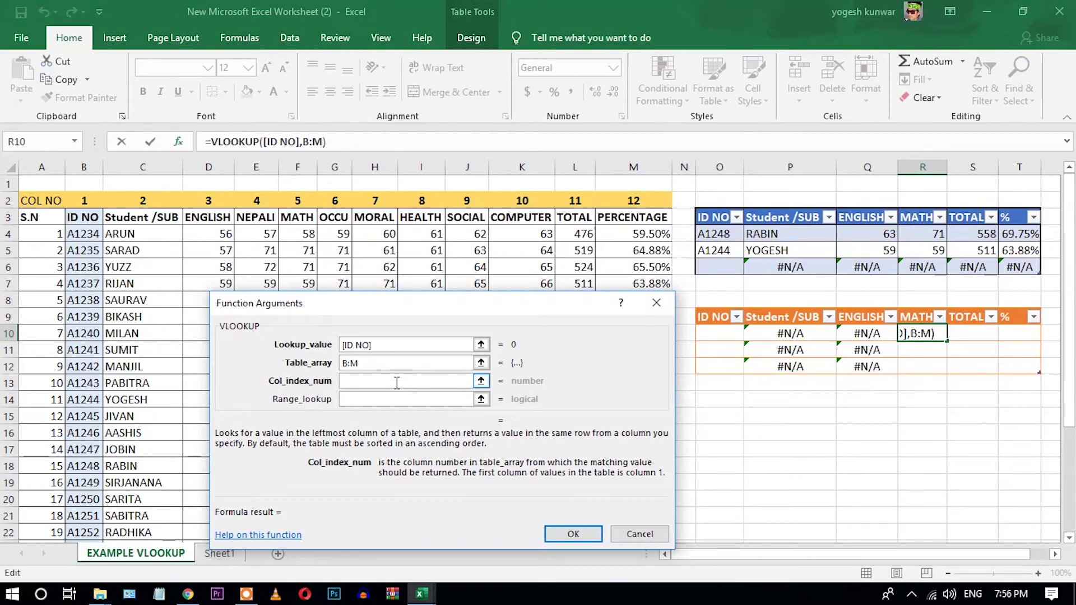
text(5)
click(395, 402)
text(0)
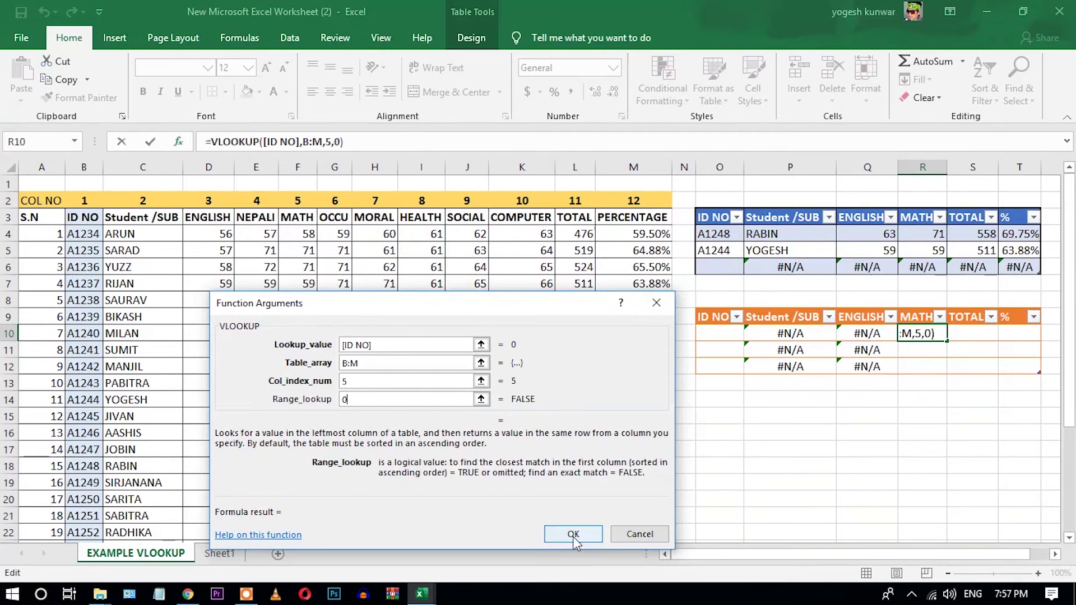
click(573, 532)
click(976, 331)
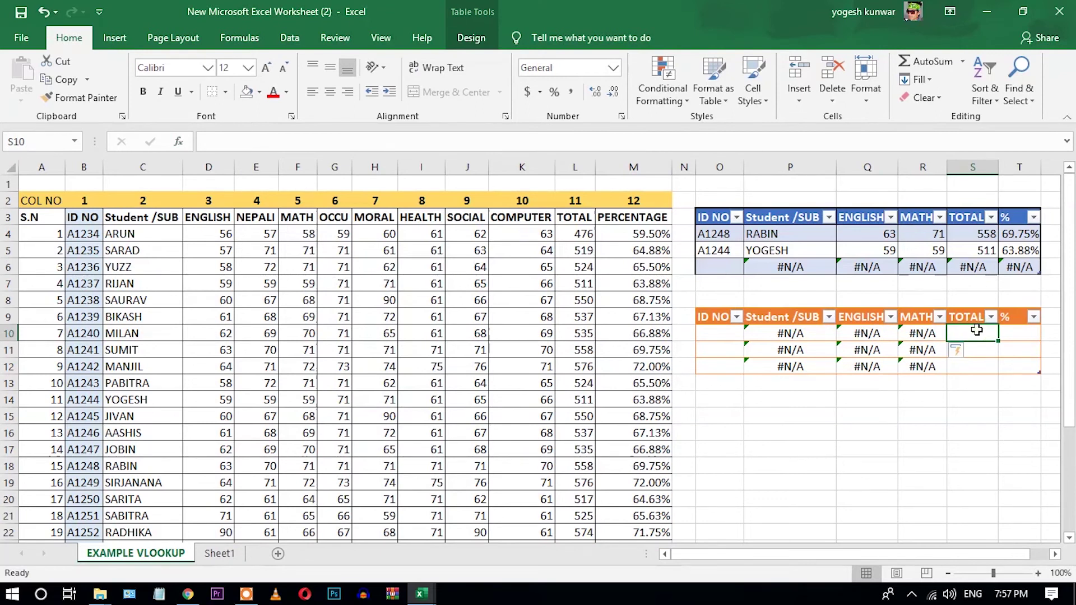
Insert =VLOOKUP([ID NO],B:M,11,0) into the TOTAL cell S10.
click(180, 143)
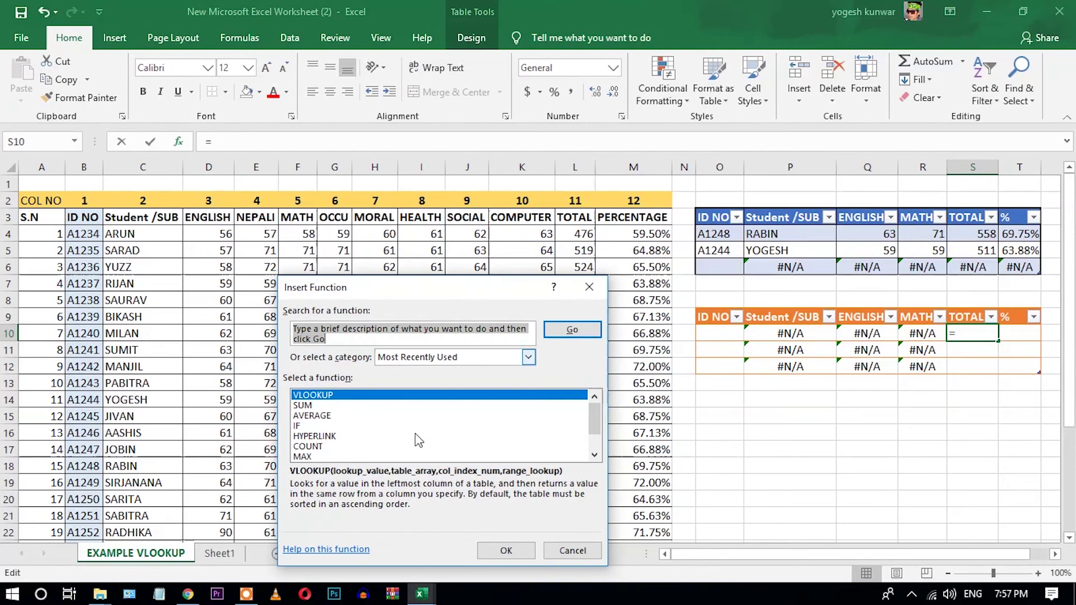
double_click(314, 395)
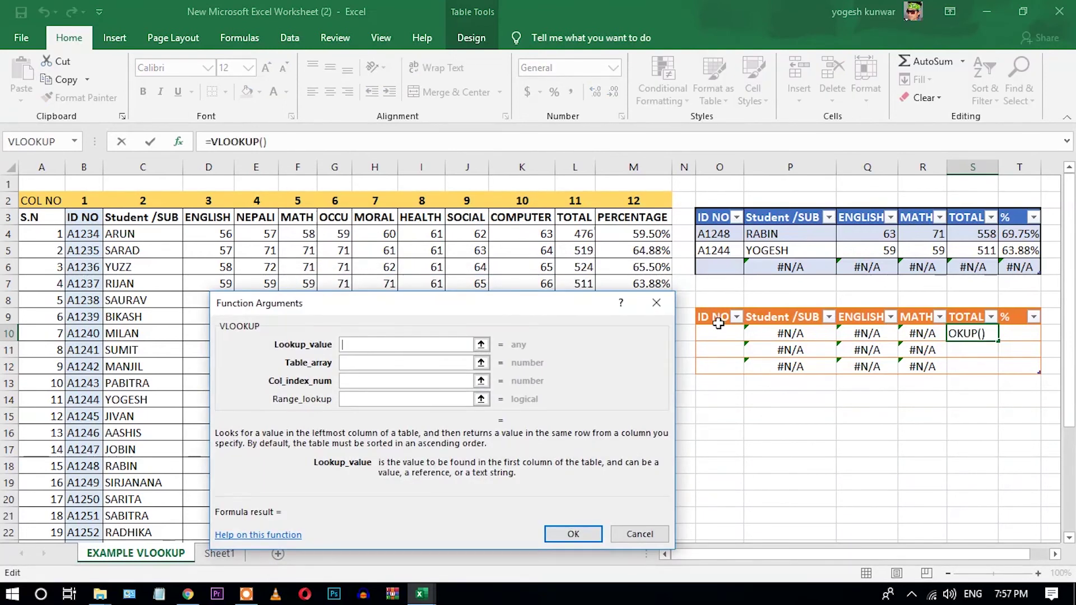
drag(716, 332, 723, 369)
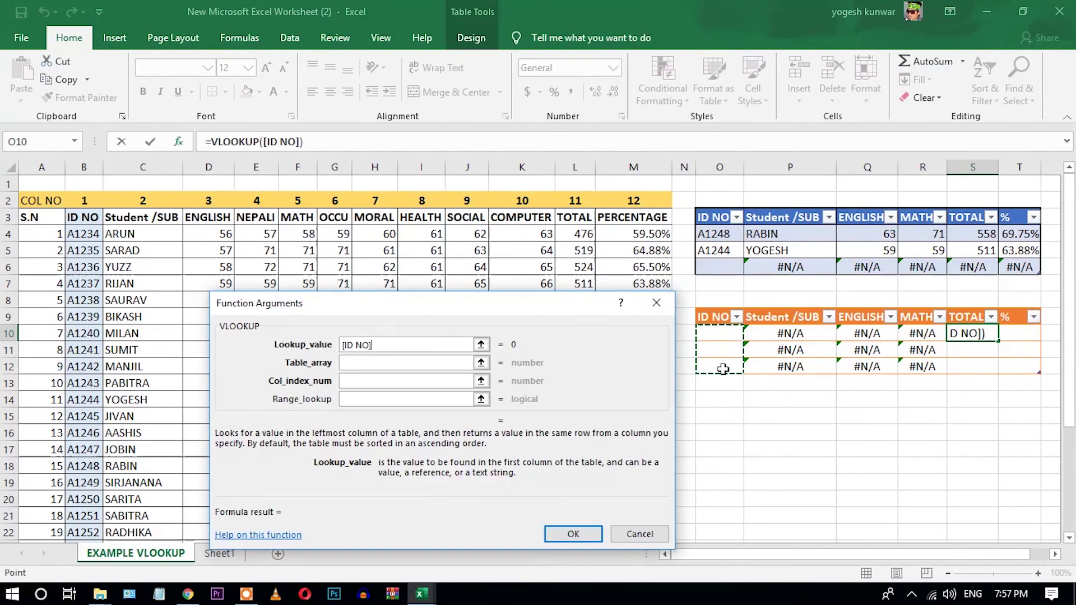
click(407, 364)
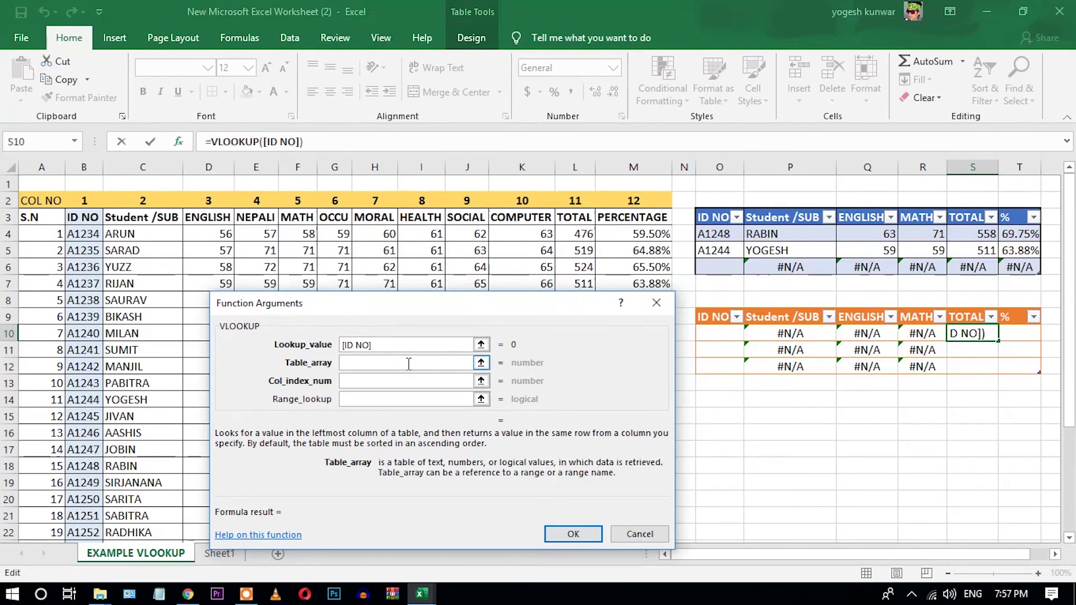
drag(84, 166, 633, 202)
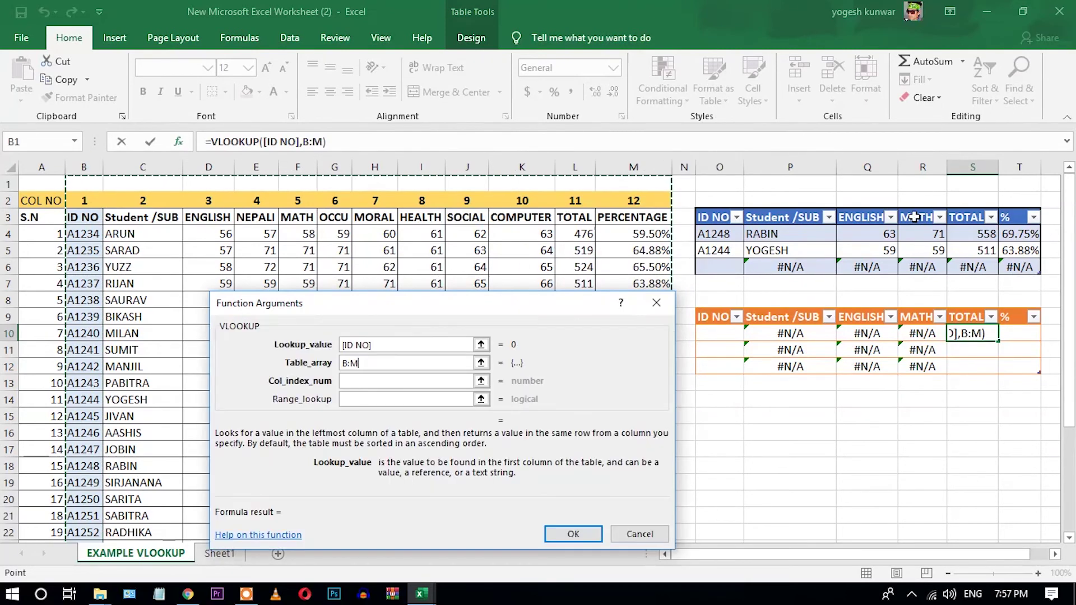
click(406, 380)
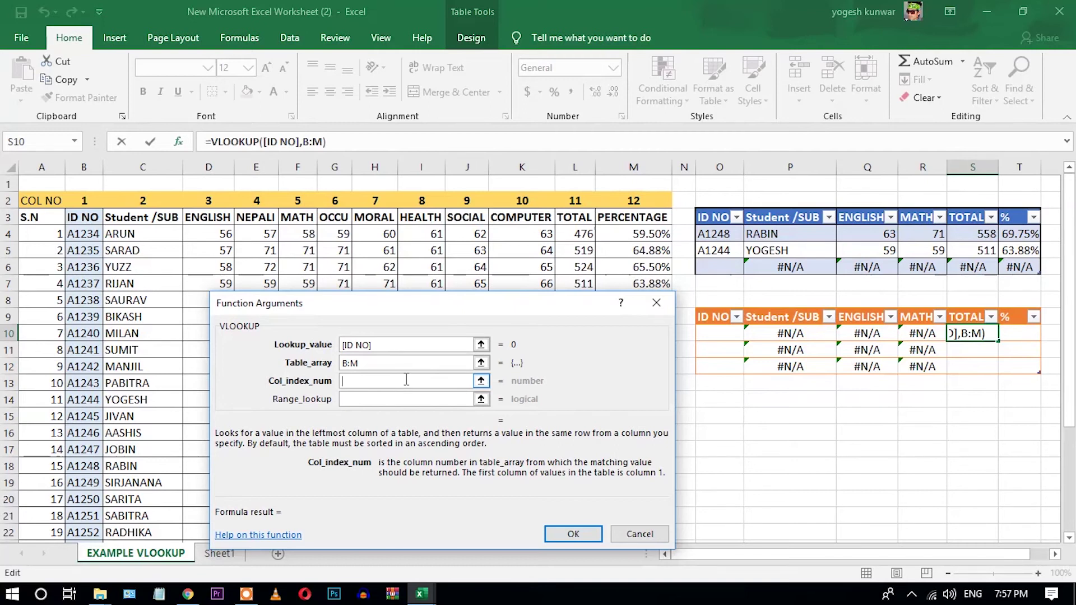
text(11)
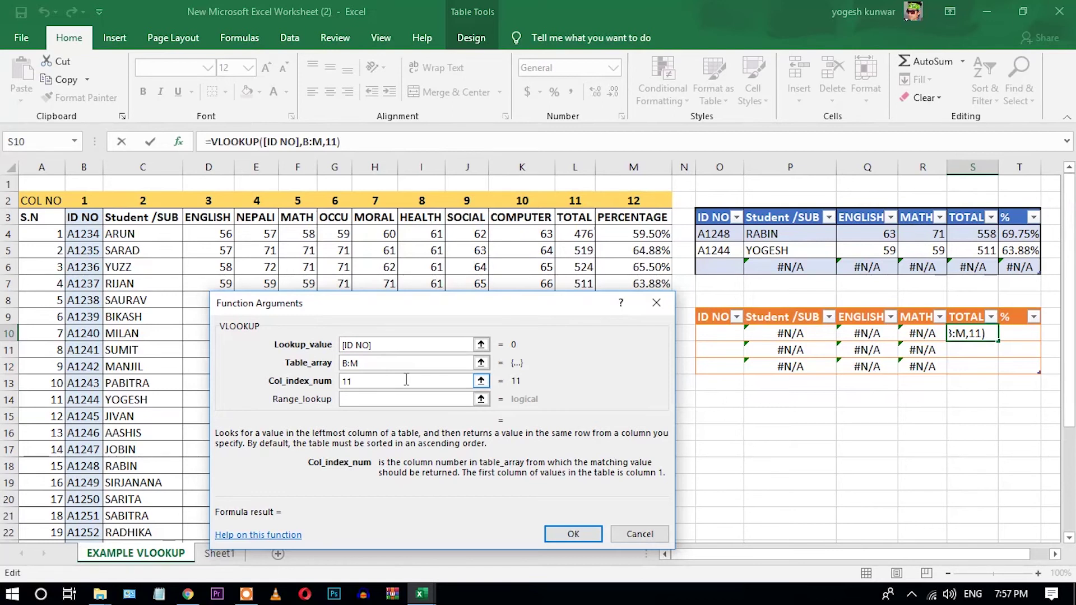
click(404, 398)
text(0)
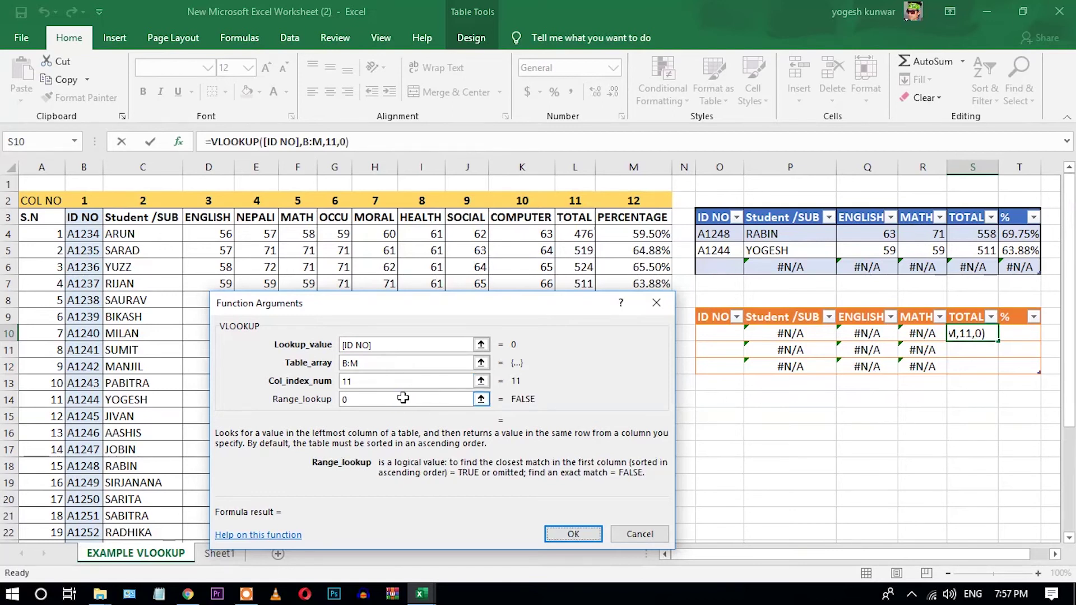
key(Return)
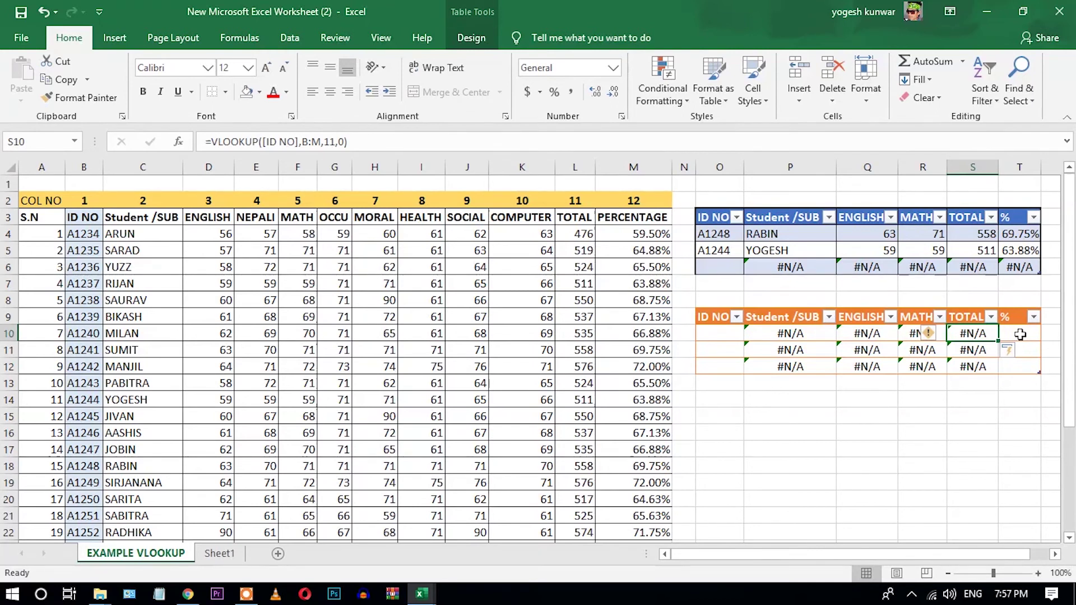
click(1019, 334)
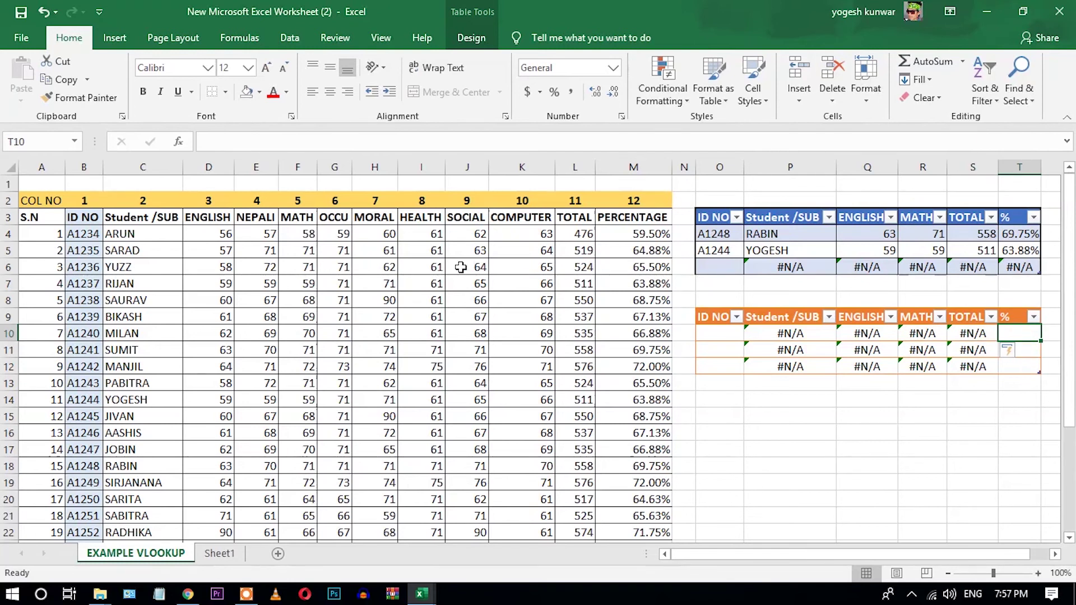
Insert =VLOOKUP([ID NO],B:M,12,0) into the % cell T10.
click(176, 143)
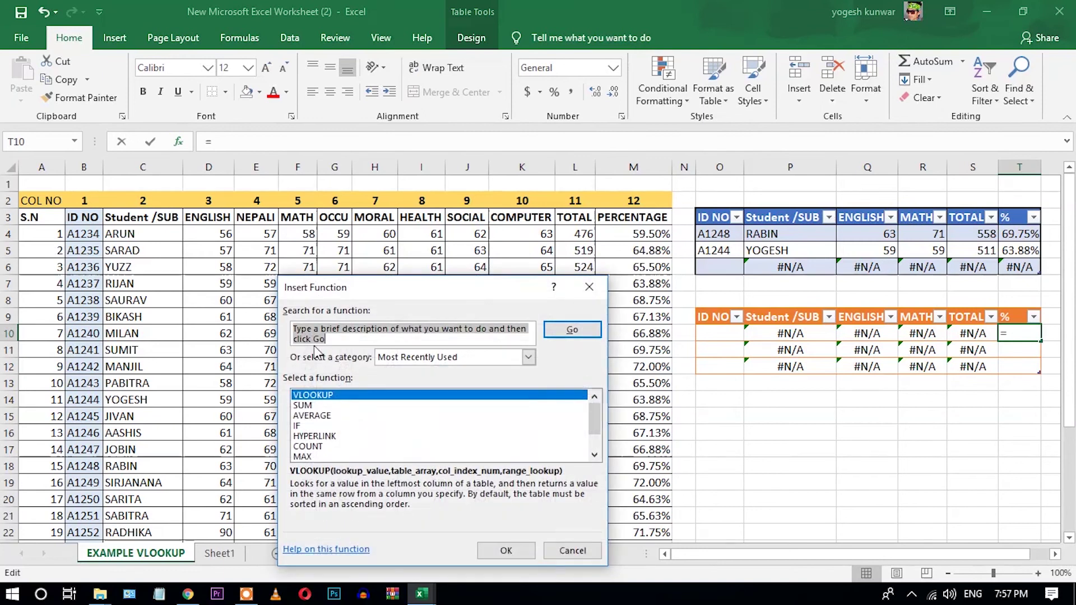
double_click(311, 396)
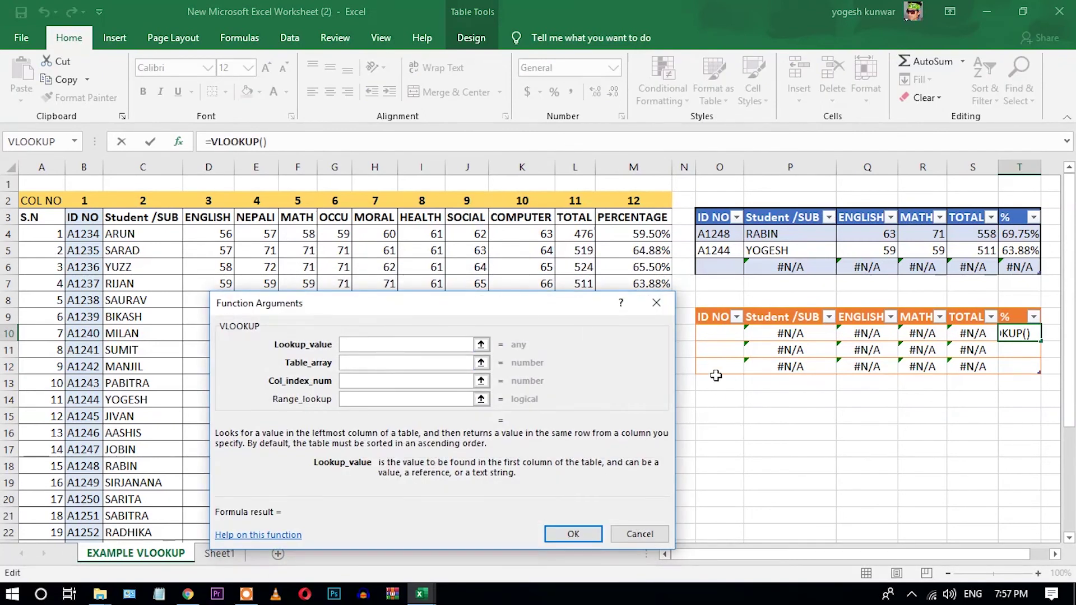
drag(727, 330, 720, 367)
click(432, 364)
drag(84, 167, 633, 169)
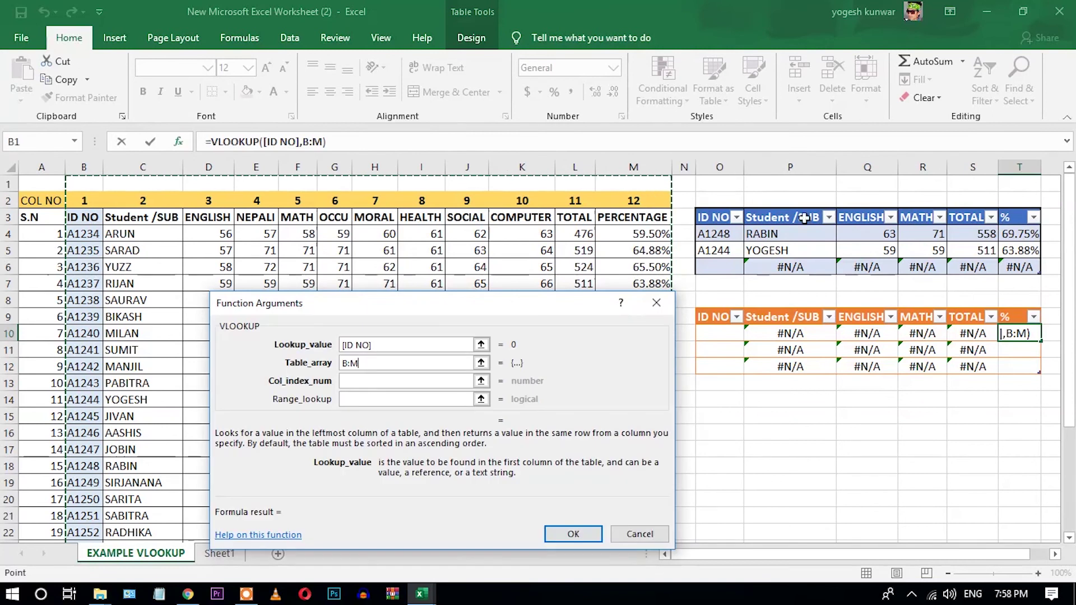
click(419, 381)
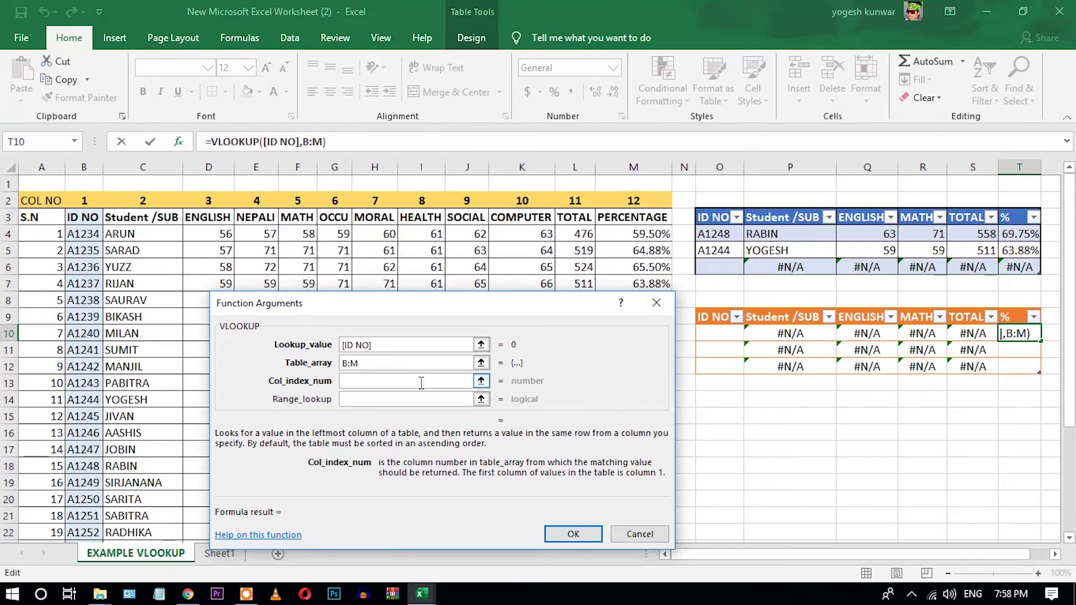
text(12)
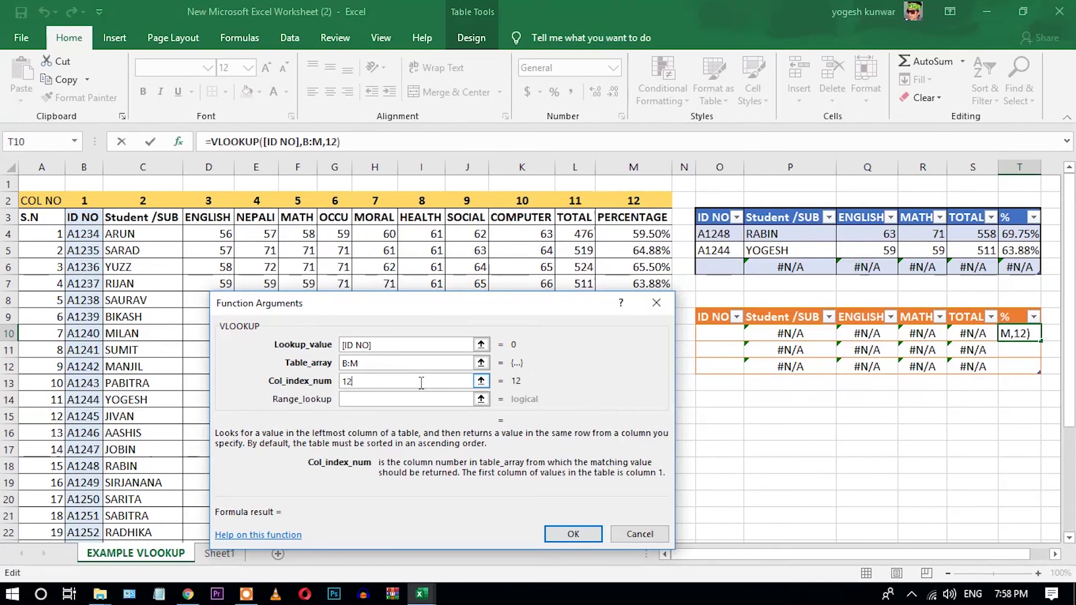
click(415, 398)
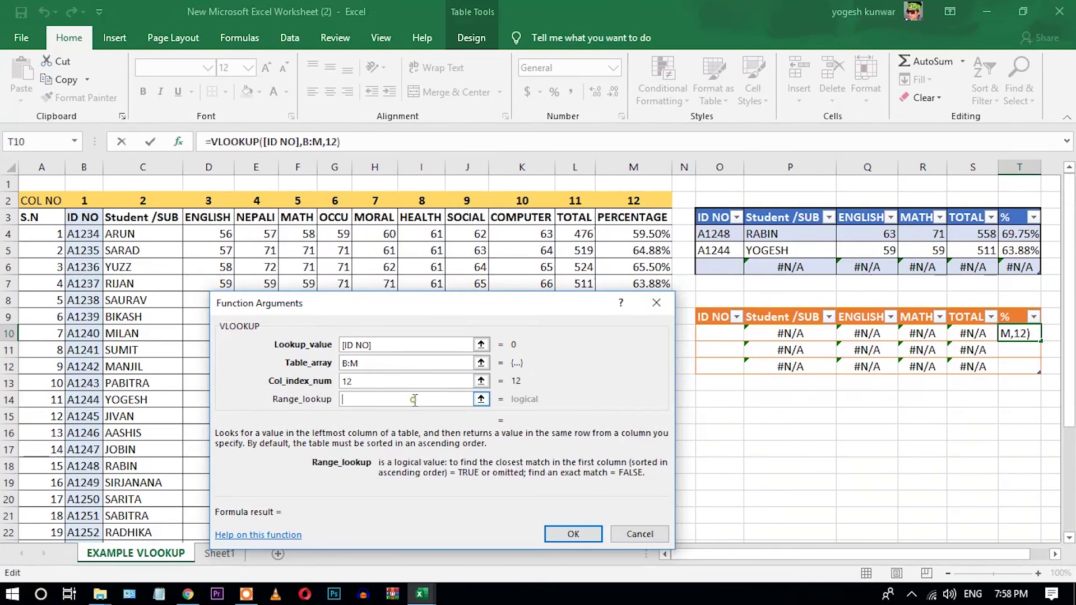
text(0)
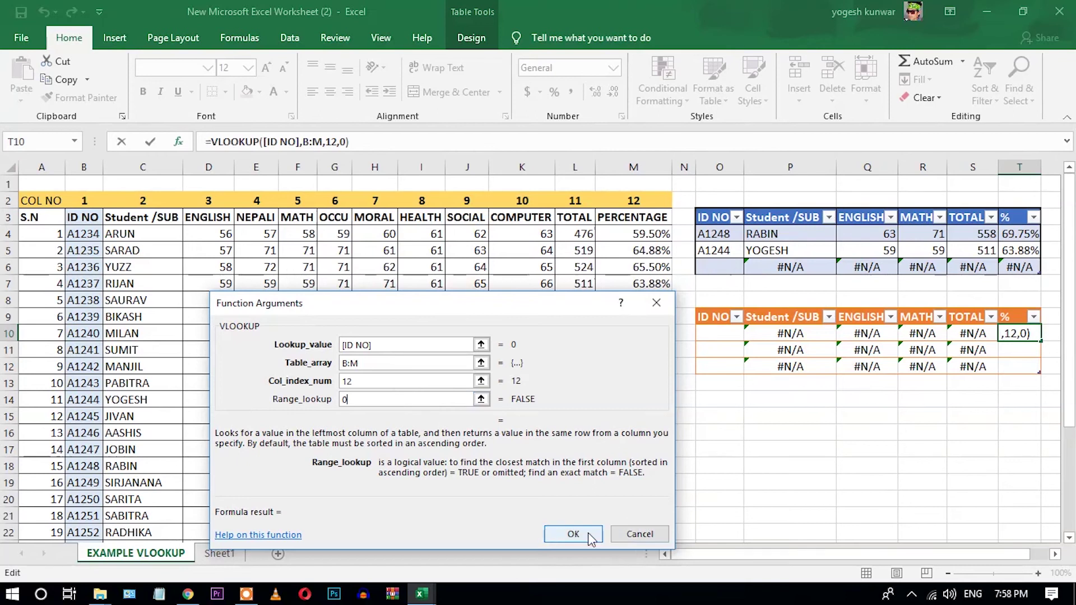
click(586, 532)
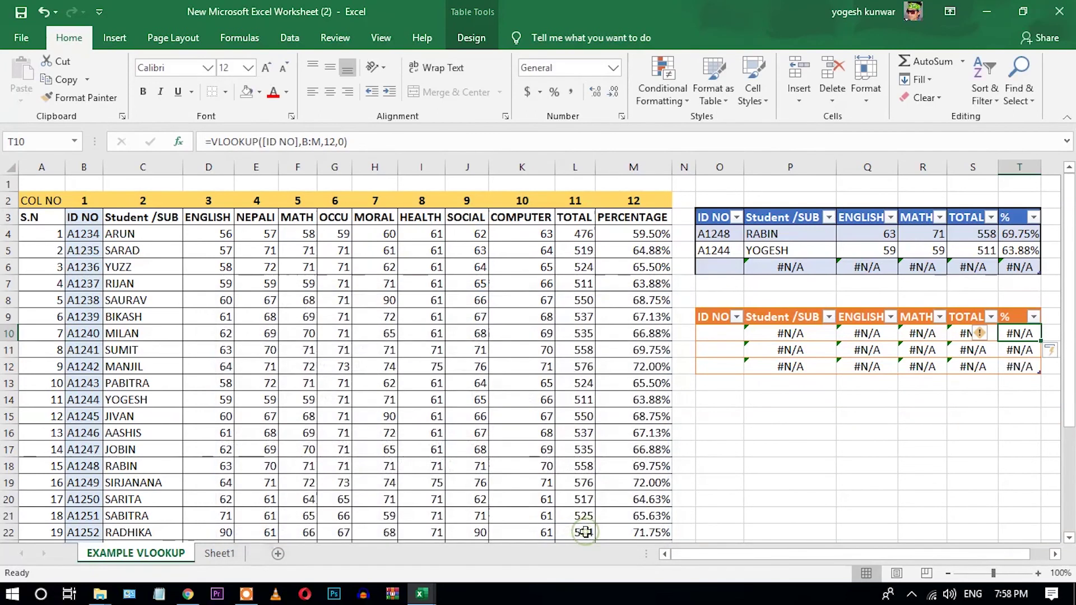
click(944, 446)
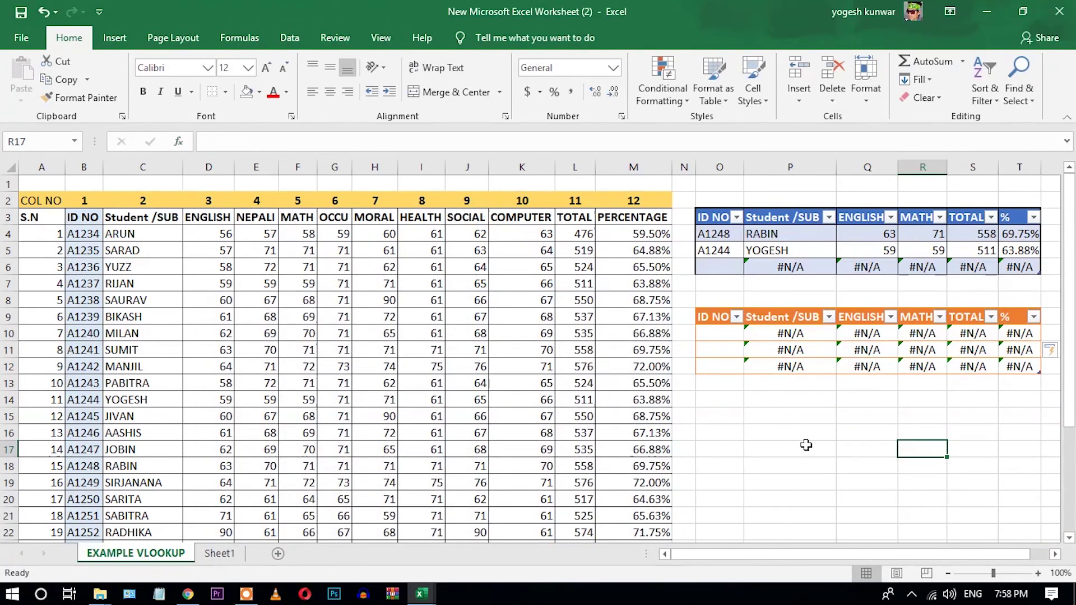
Enter ID A1240 in O10 and compare the filled row with MILAN's source row.
click(725, 333)
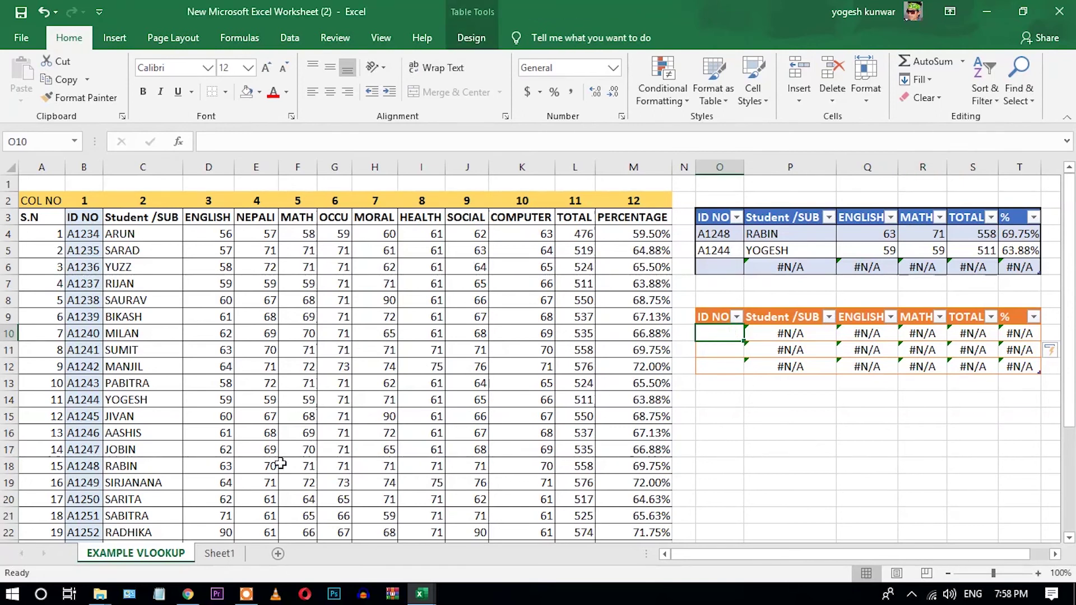
click(91, 336)
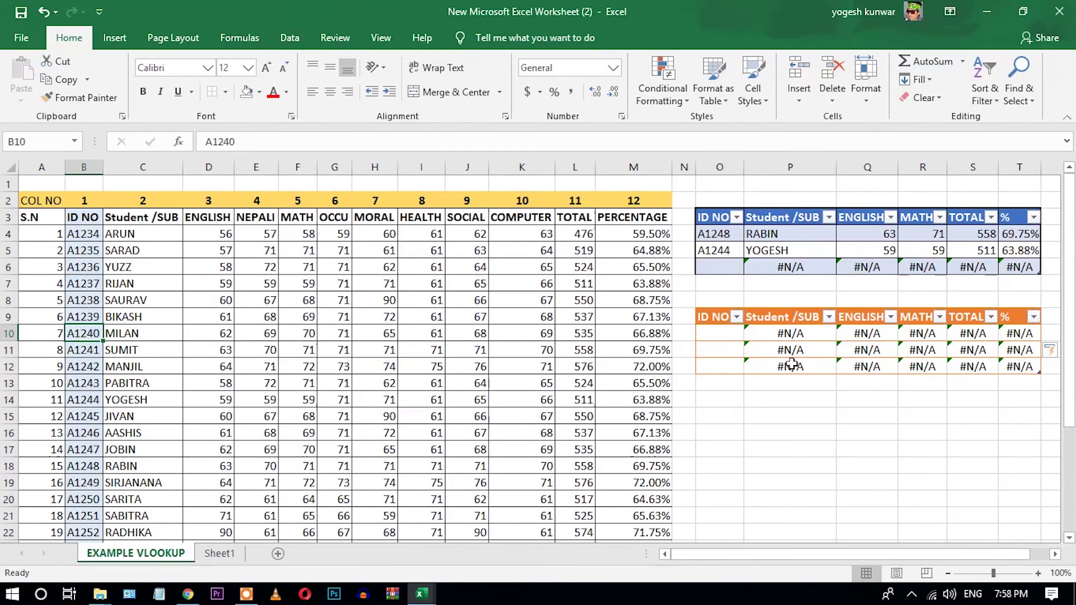
click(718, 321)
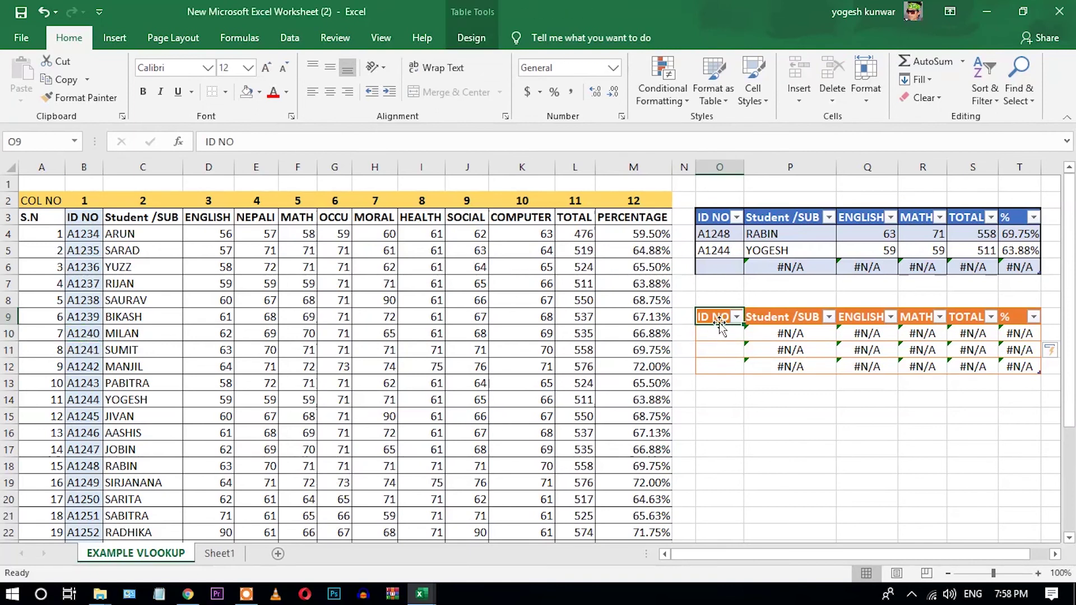
click(720, 333)
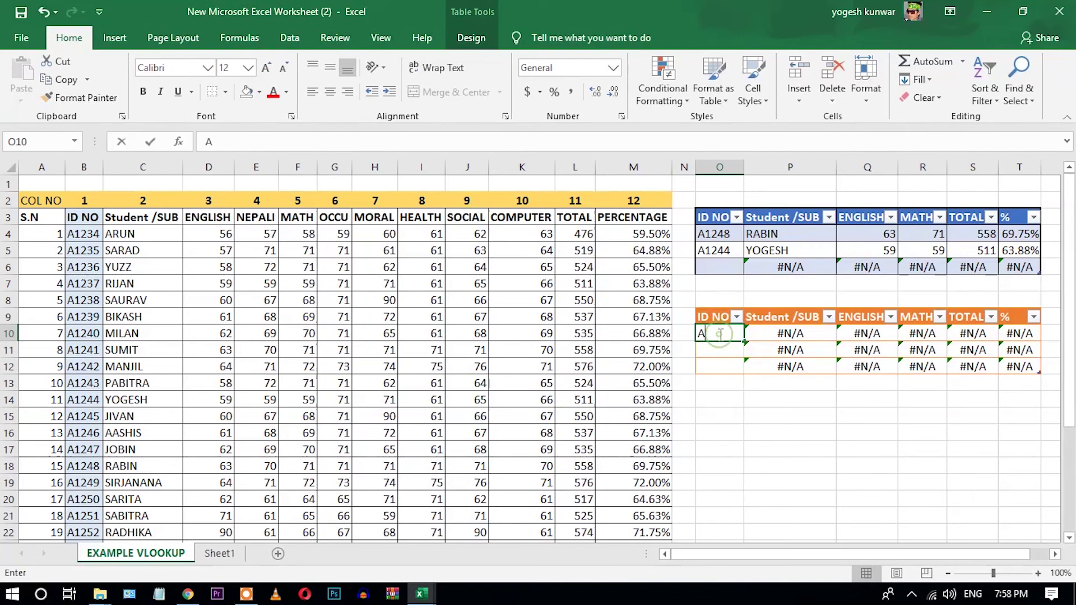
text(A1240)
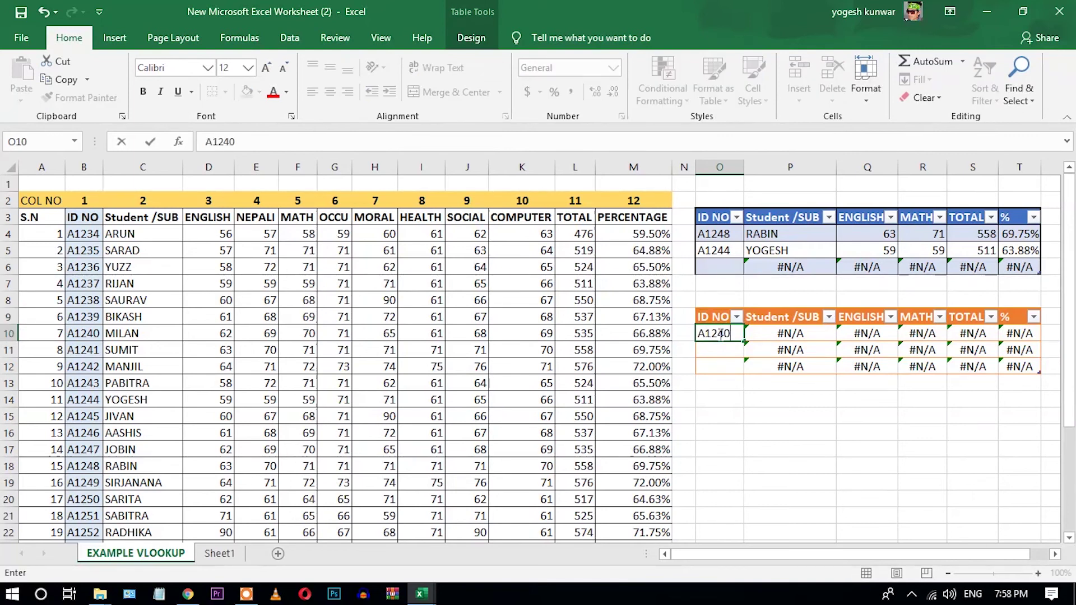
key(Return)
drag(1034, 334, 726, 336)
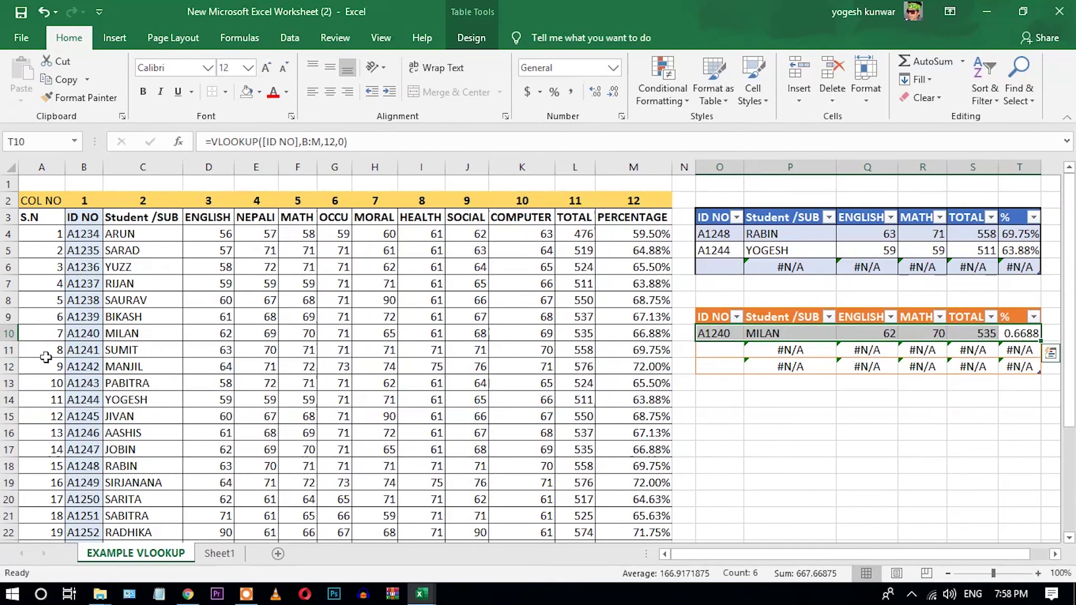
drag(85, 335, 639, 329)
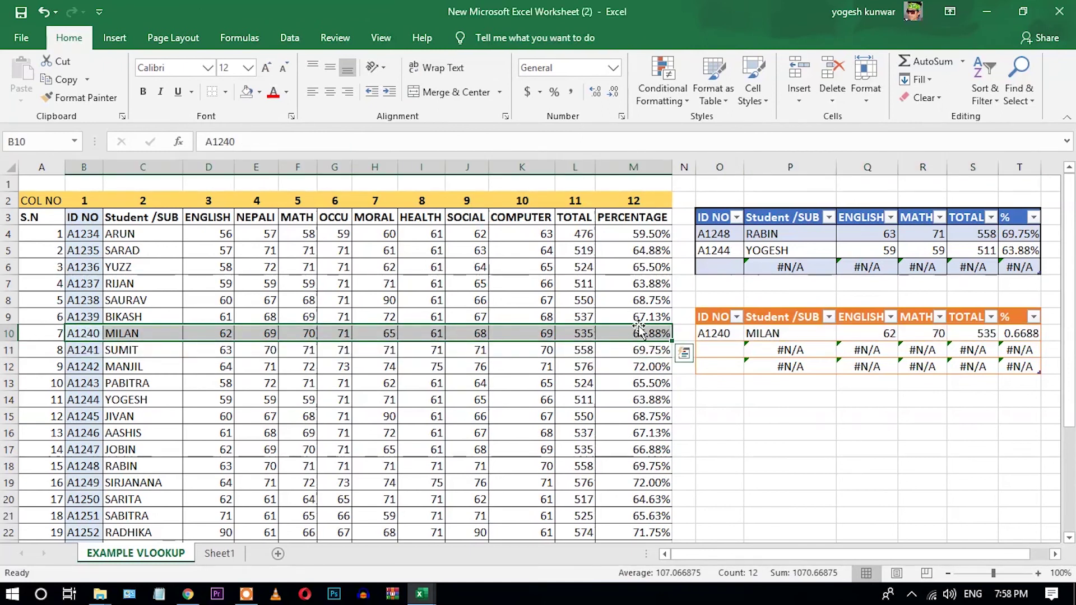